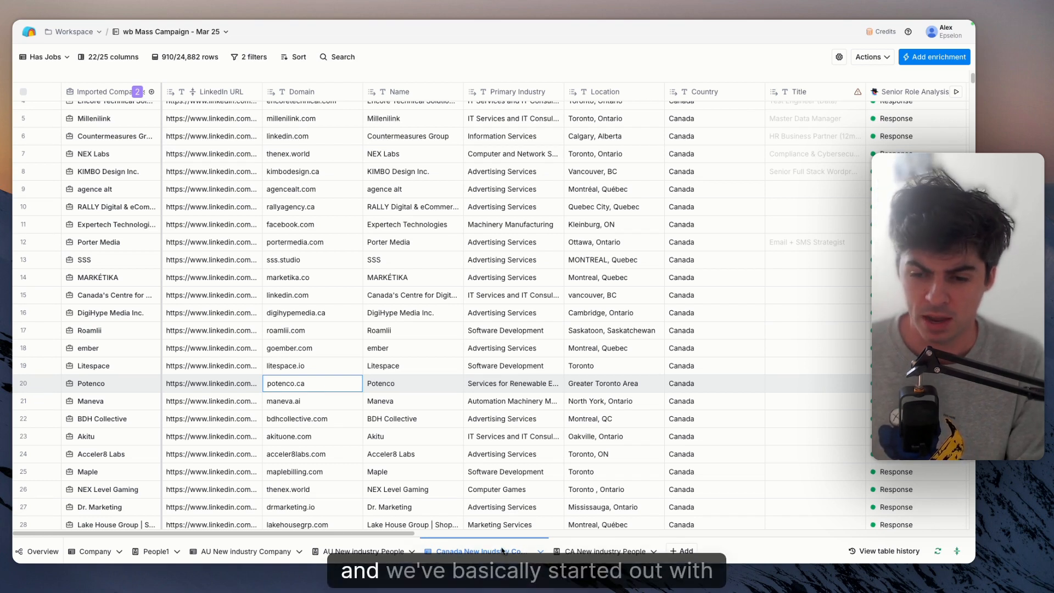
- Open the Find Companies (9 May 2025) source of the imported companies column to view its inputs
{"action": "left_click", "coordinate": [105, 94]}
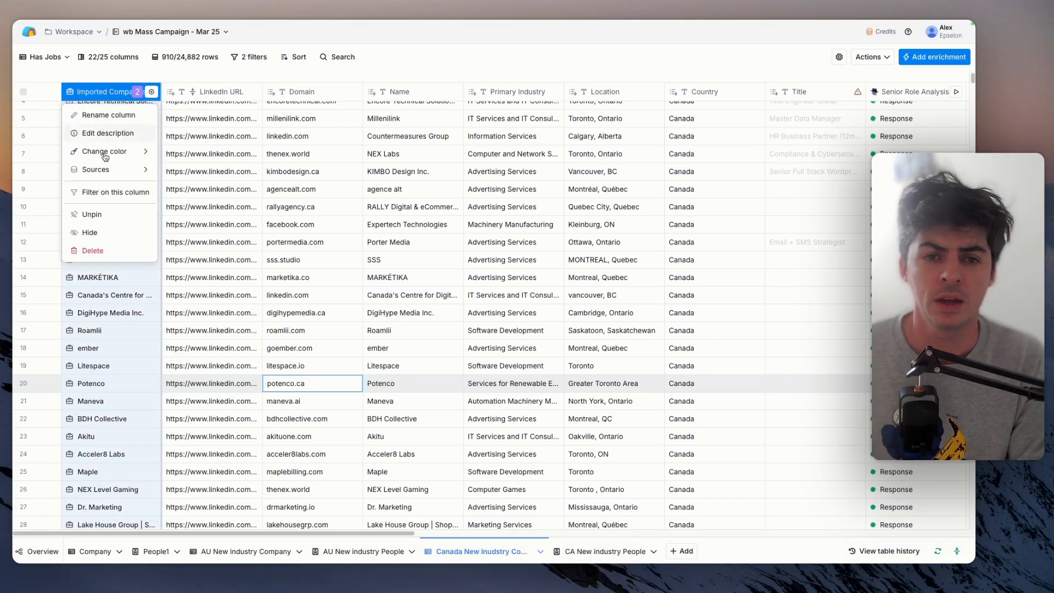
{"action": "mouse_move", "coordinate": [106, 171]}
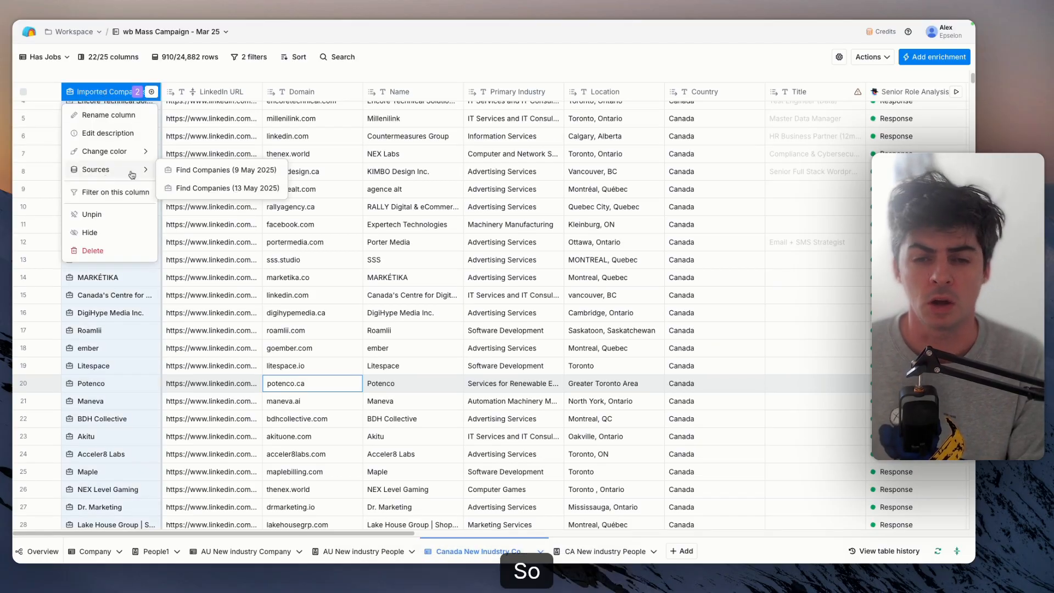
{"action": "left_click", "coordinate": [223, 178]}
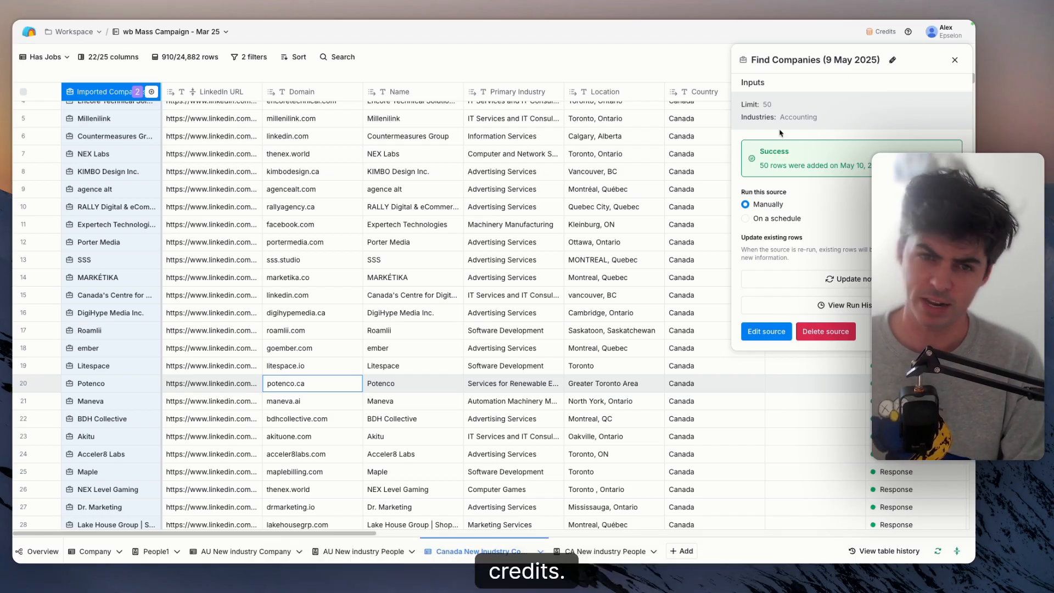
{"action": "double_click", "coordinate": [104, 89]}
{"action": "left_click", "coordinate": [243, 81]}
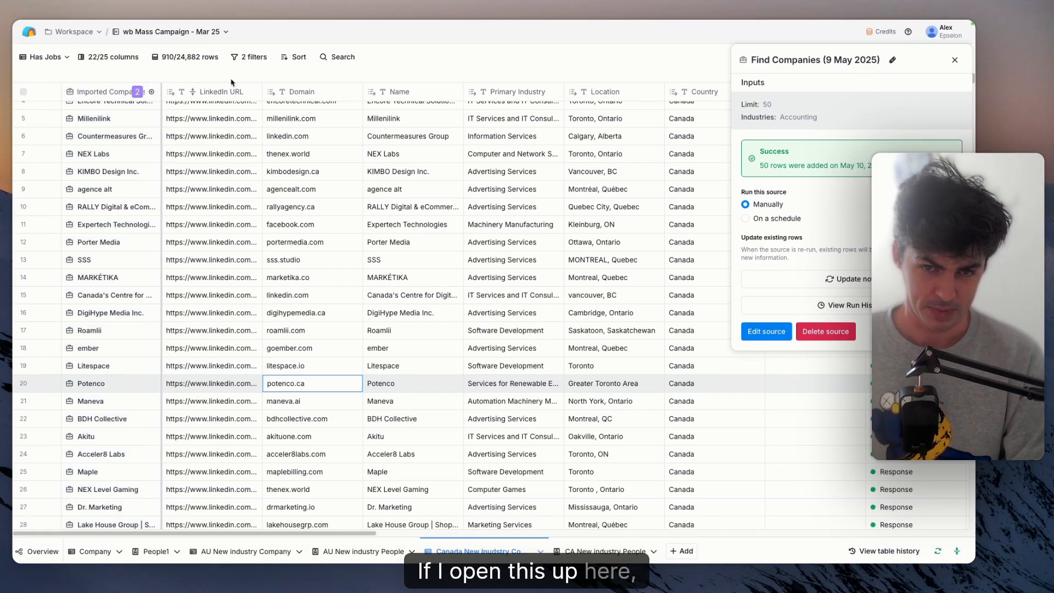
- Open the column's Find Companies (13 May 2025) source and review its size, type, industry and country filters
{"action": "left_click", "coordinate": [124, 93]}
{"action": "mouse_move", "coordinate": [128, 173]}
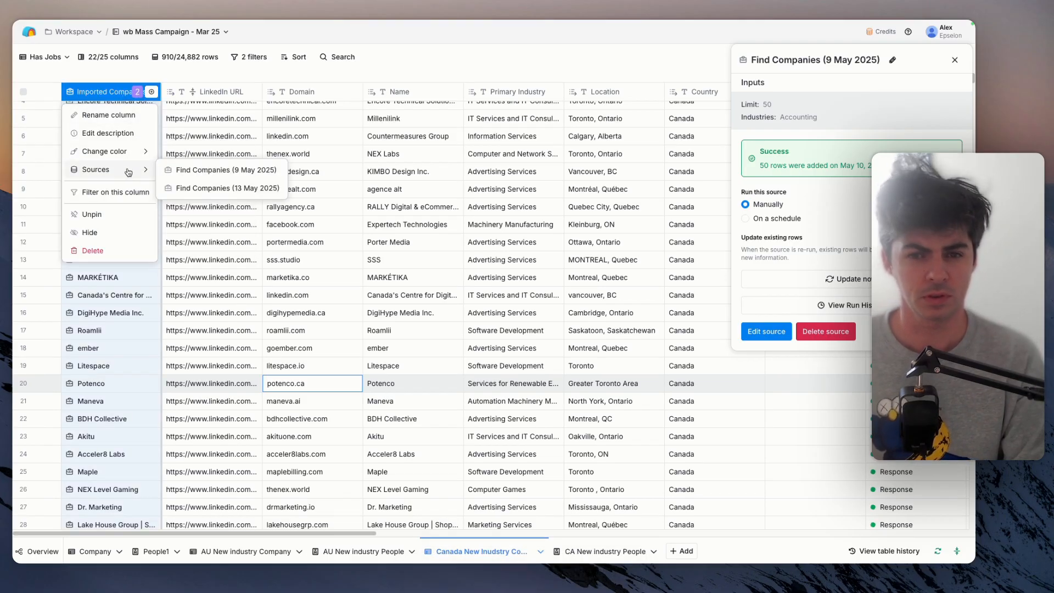
{"action": "left_click", "coordinate": [198, 189]}
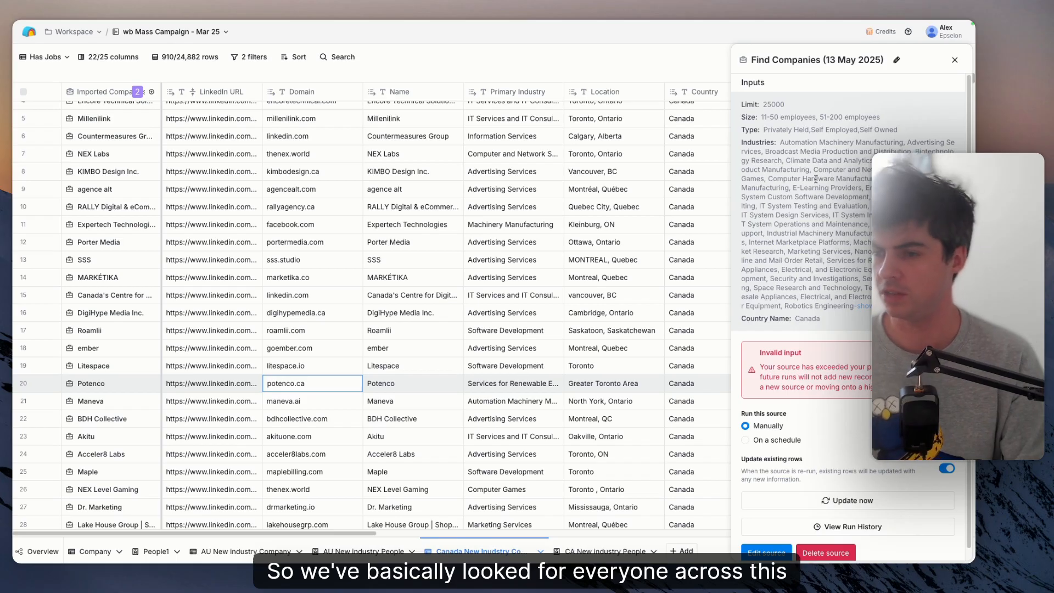
{"action": "left_click_drag", "start_coordinate": [873, 253], "coordinate": [805, 140]}
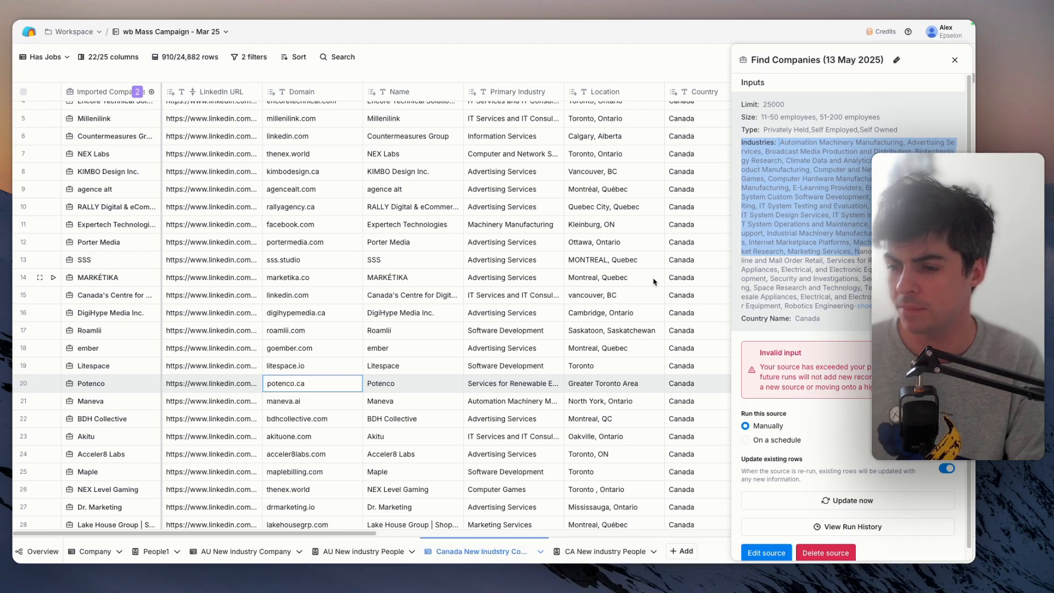
{"action": "scroll", "coordinate": [848, 318], "scroll_direction": "down", "scroll_amount": 1}
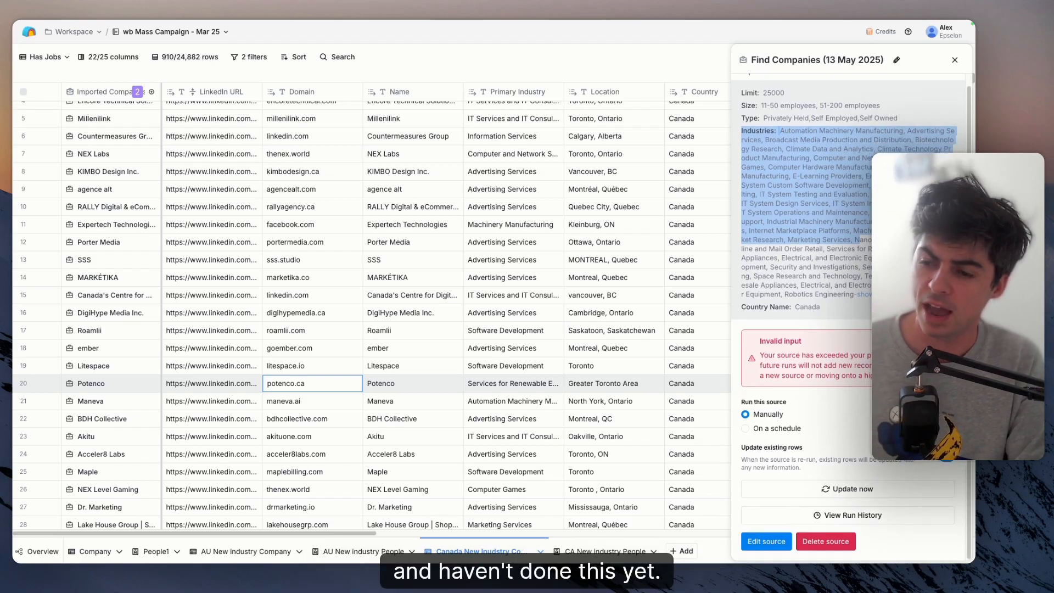
- Try to switch the 13 May source from manual runs to a schedule that runs once a month
{"action": "left_click", "coordinate": [792, 429]}
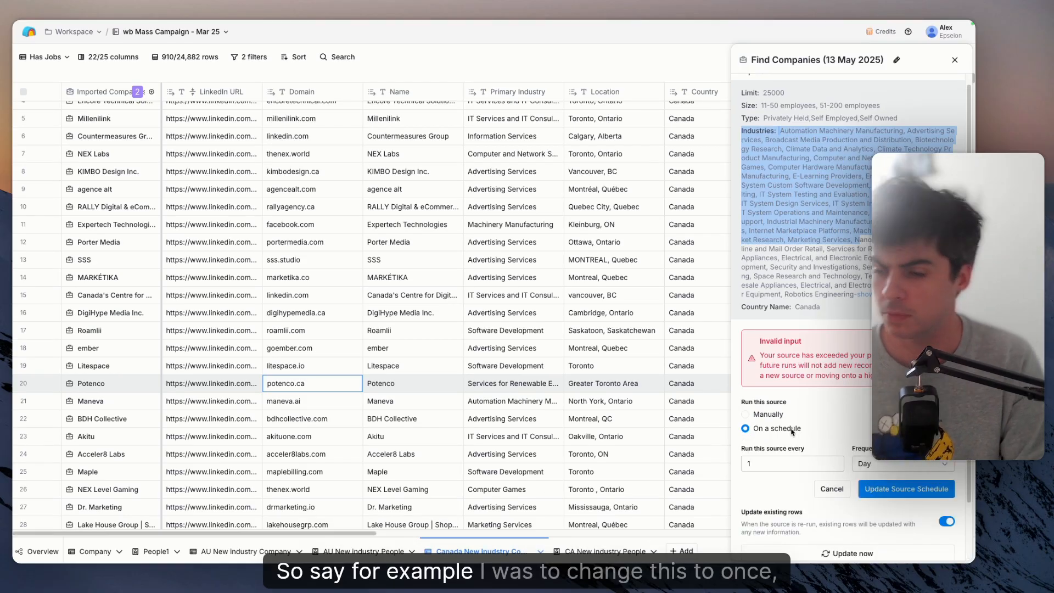
{"action": "left_click", "coordinate": [791, 464]}
{"action": "left_click", "coordinate": [894, 467]}
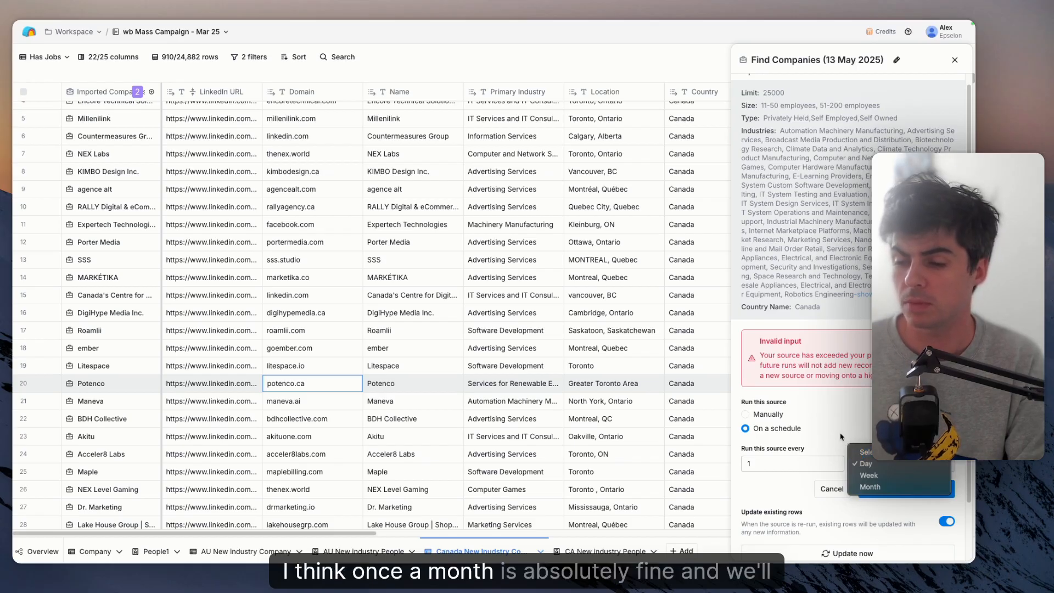
{"action": "left_click", "coordinate": [871, 487]}
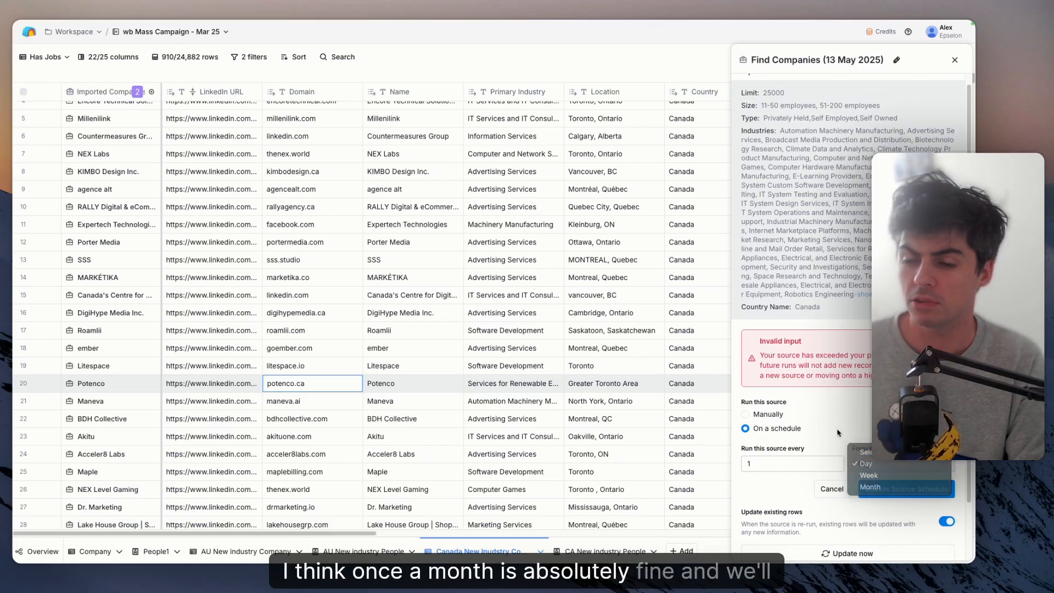
{"action": "left_click", "coordinate": [955, 60]}
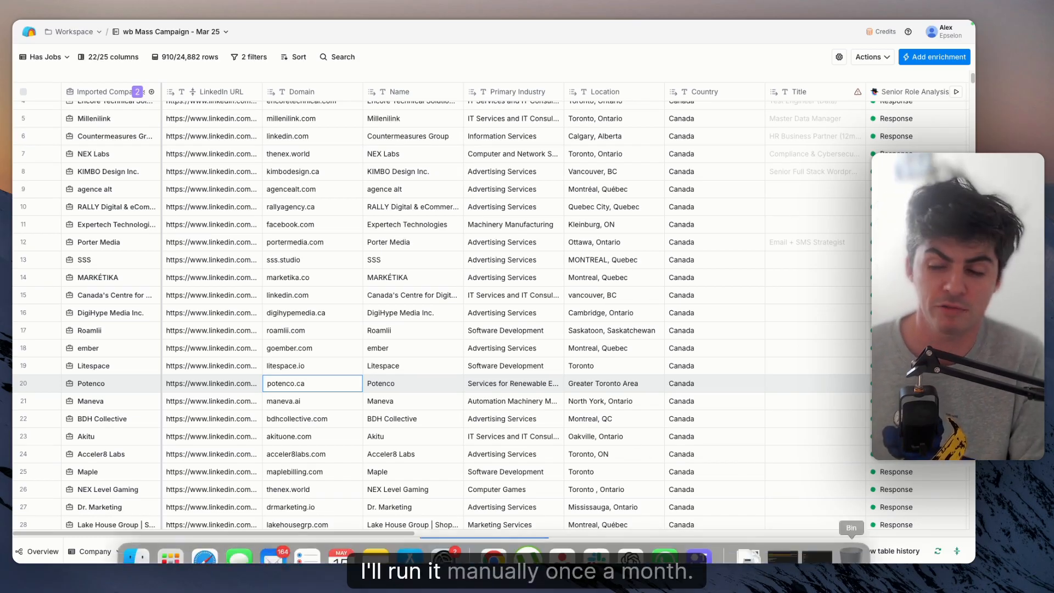
- Bring up the option to disable auto-update for all columns in the table, and cancel it
{"action": "left_click", "coordinate": [938, 552]}
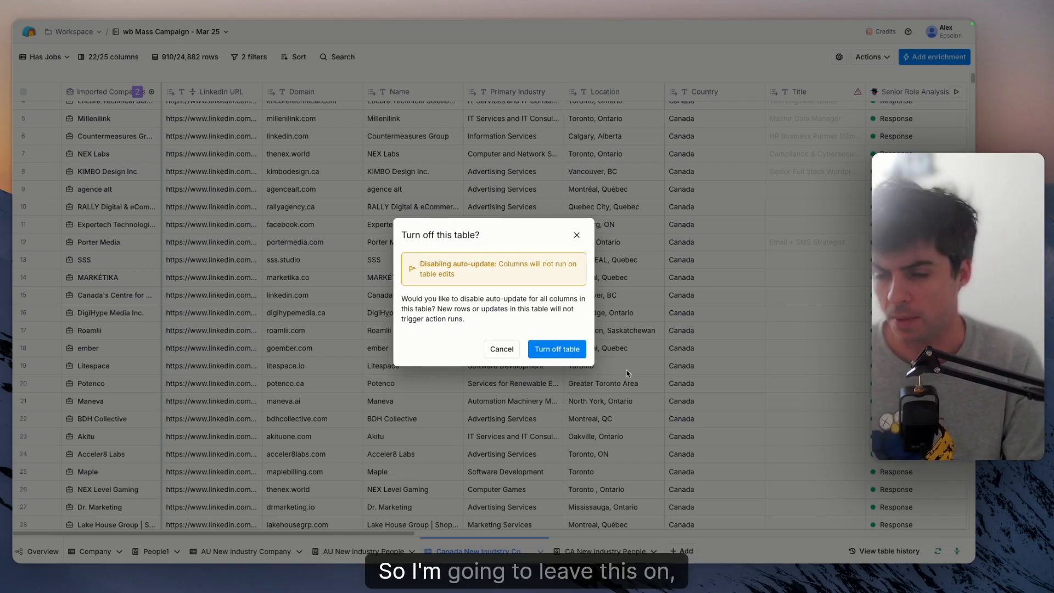
{"action": "left_click", "coordinate": [577, 236]}
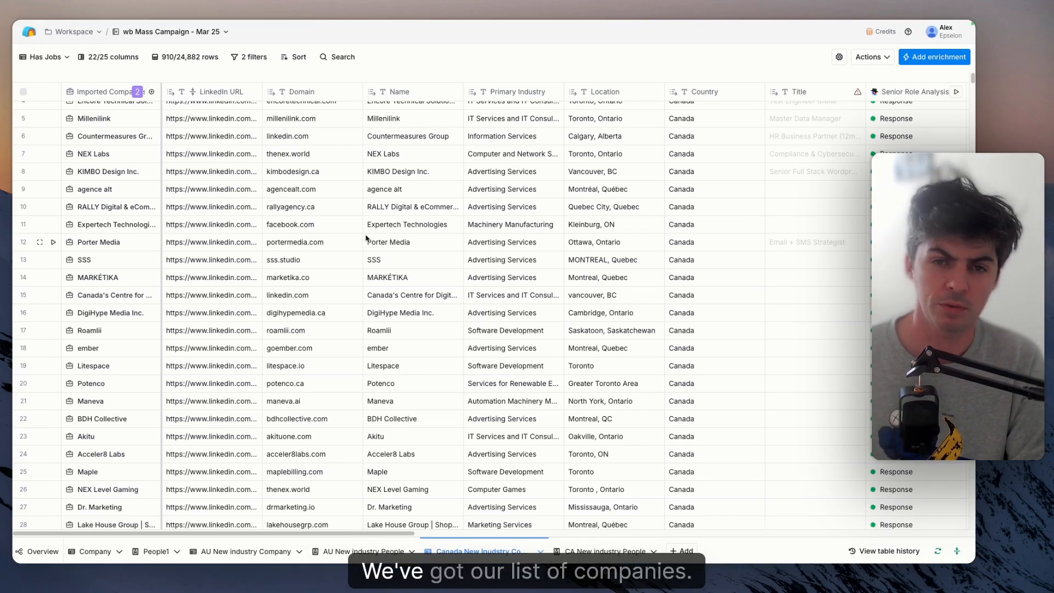
- Look through the table's job title and responsibility columns and open the Senior Role Analysis response for SSS
{"action": "scroll", "coordinate": [370, 242], "scroll_direction": "right", "scroll_amount": 5}
{"action": "scroll", "coordinate": [367, 238], "scroll_direction": "right", "scroll_amount": 6}
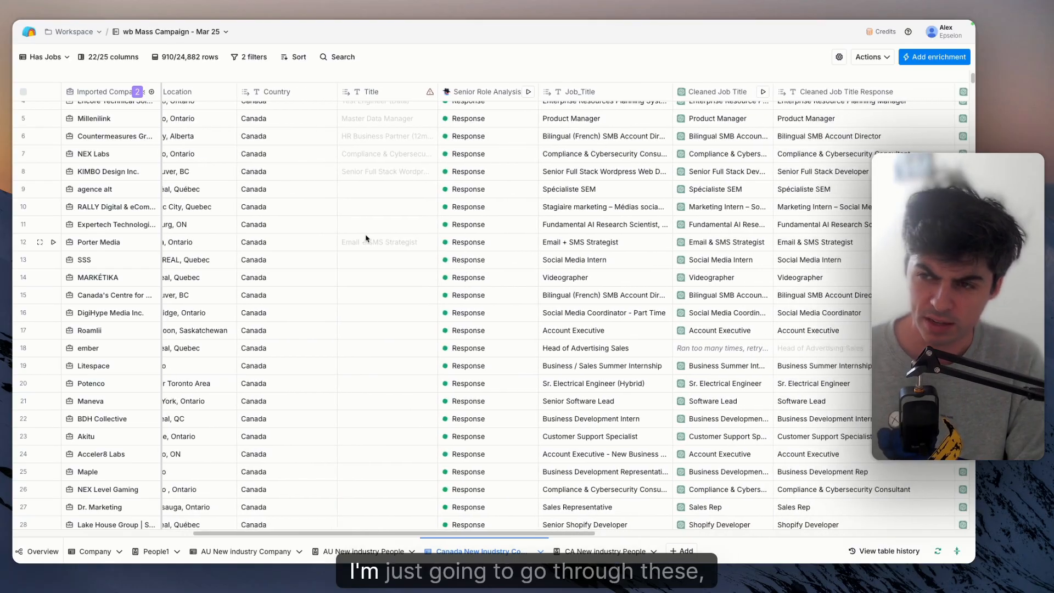
{"action": "scroll", "coordinate": [366, 237], "scroll_direction": "right", "scroll_amount": 8}
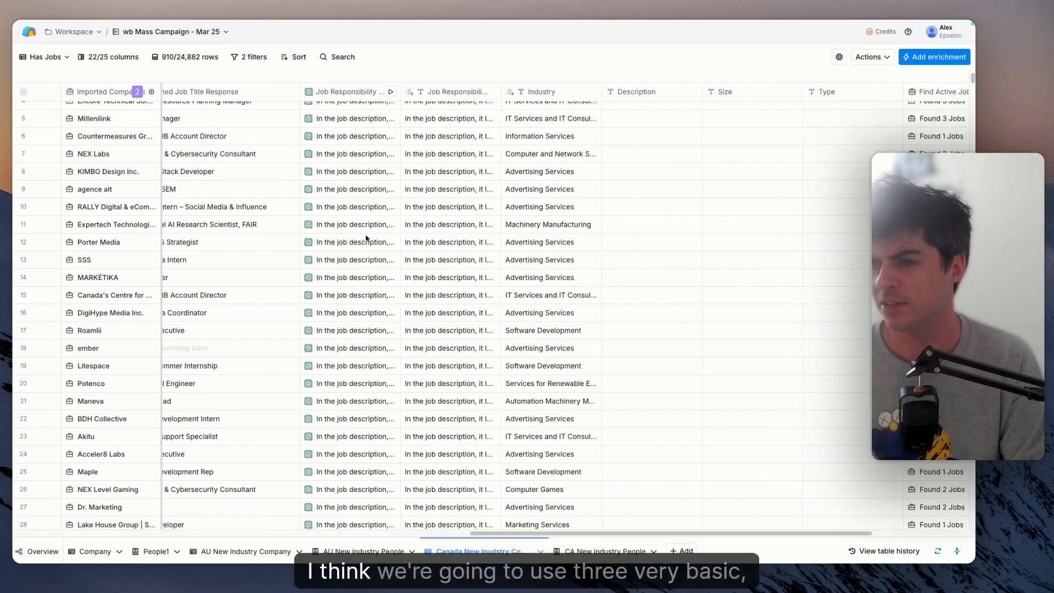
{"action": "scroll", "coordinate": [366, 237], "scroll_direction": "left", "scroll_amount": 15}
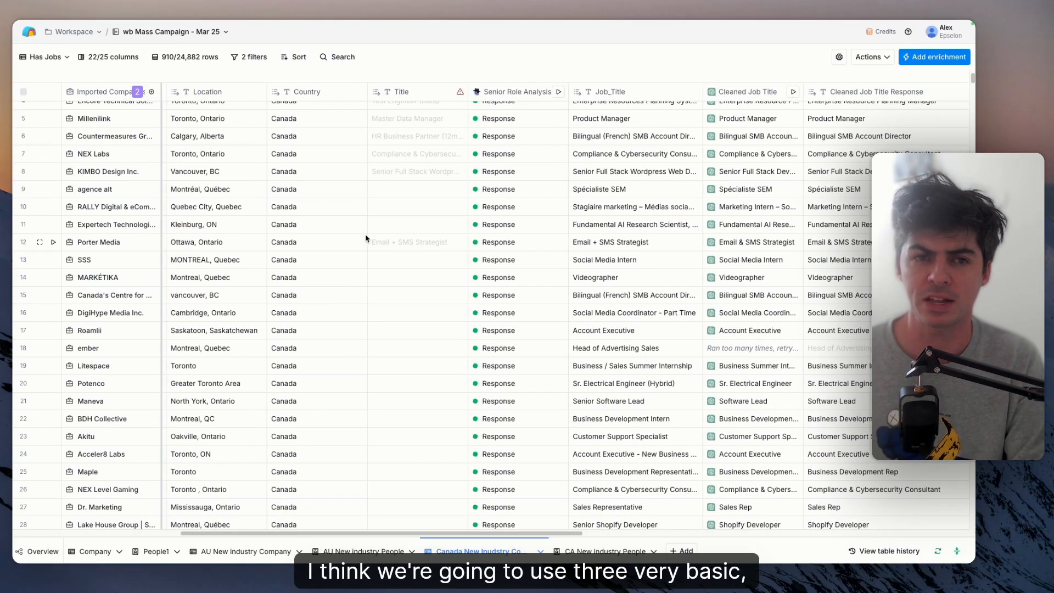
{"action": "left_click", "coordinate": [46, 56]}
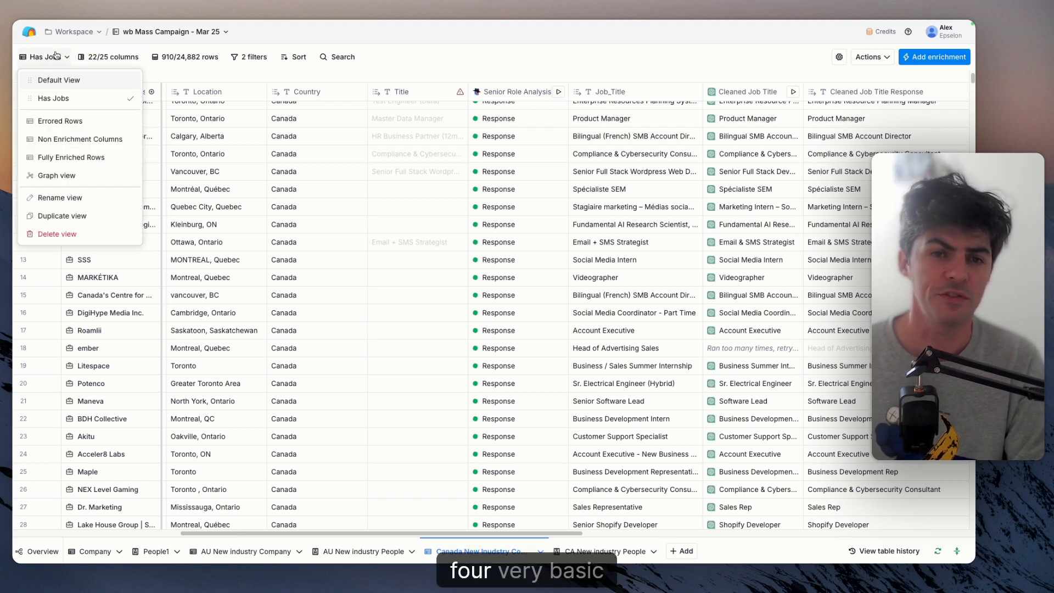
{"action": "left_click", "coordinate": [481, 268]}
{"action": "scroll", "coordinate": [480, 269], "scroll_direction": "right", "scroll_amount": 3}
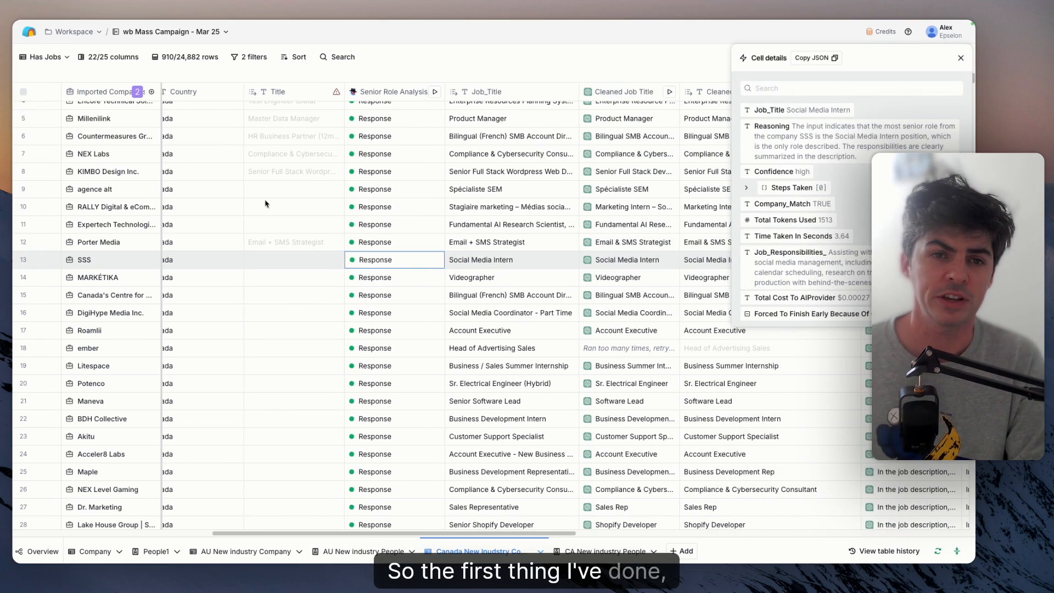
- Switch the table from the Has Jobs view to the Default View
{"action": "left_click", "coordinate": [49, 57]}
{"action": "left_click", "coordinate": [55, 79]}
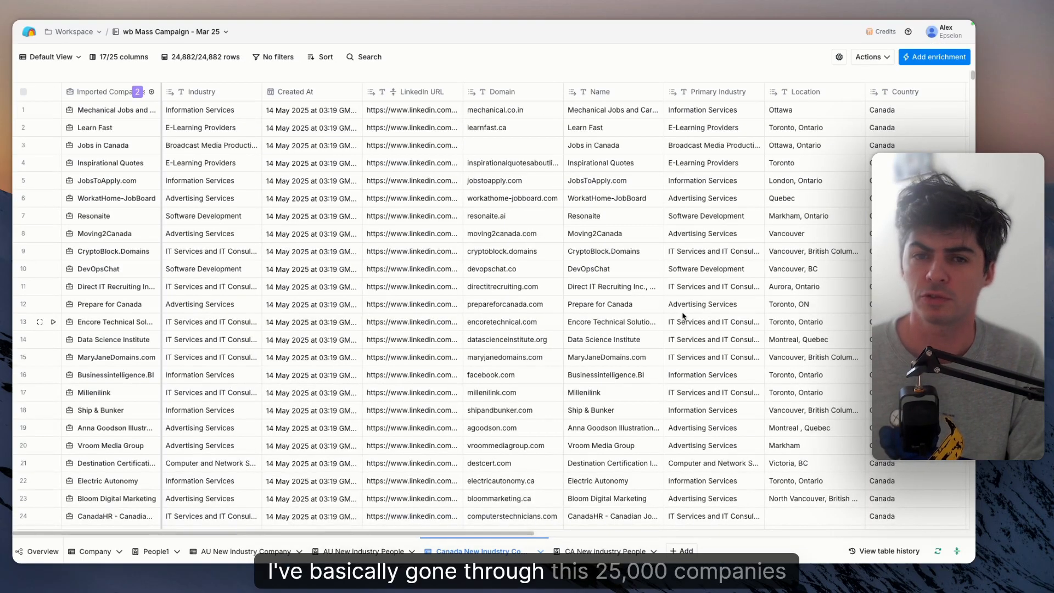
- Open the Find Active Job Openings column's configuration and review its company identifier, location and posting-age inputs
{"action": "scroll", "coordinate": [683, 315], "scroll_direction": "right", "scroll_amount": 7}
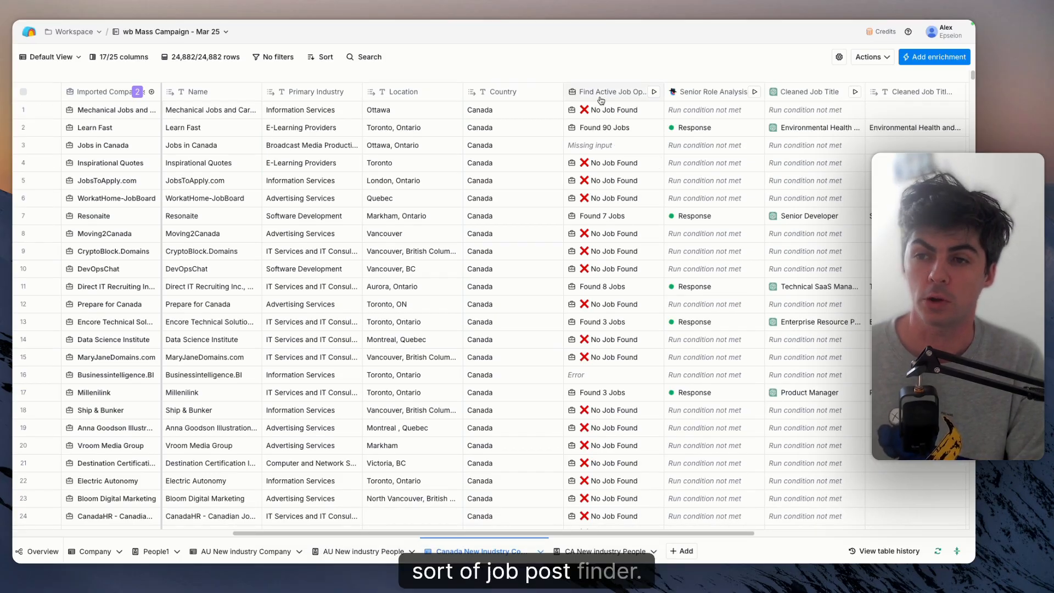
{"action": "left_click", "coordinate": [601, 99]}
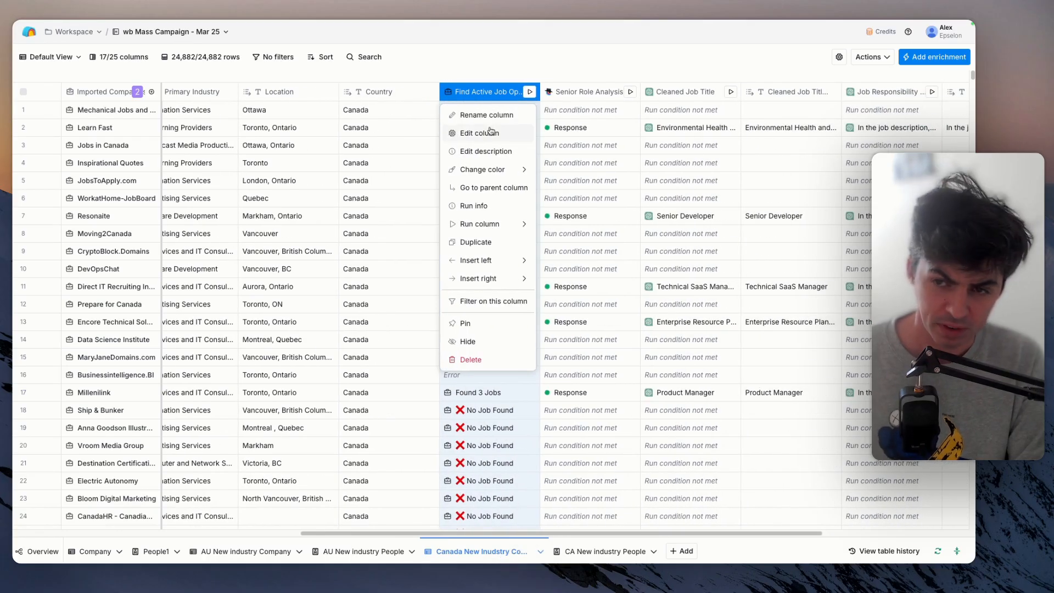
{"action": "left_click", "coordinate": [490, 131]}
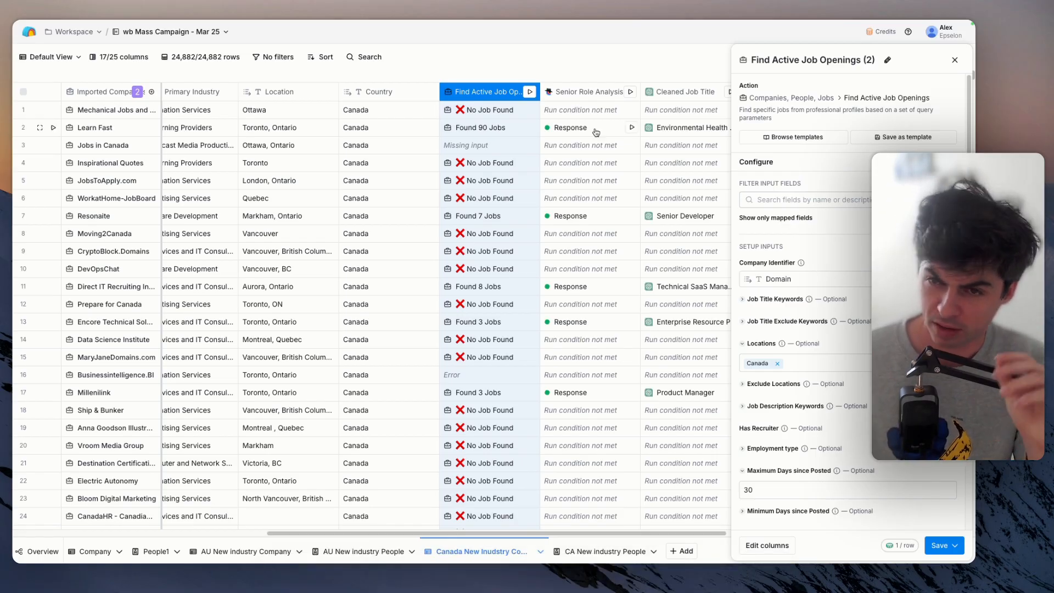
{"action": "scroll", "coordinate": [851, 300], "scroll_direction": "down", "scroll_amount": 1}
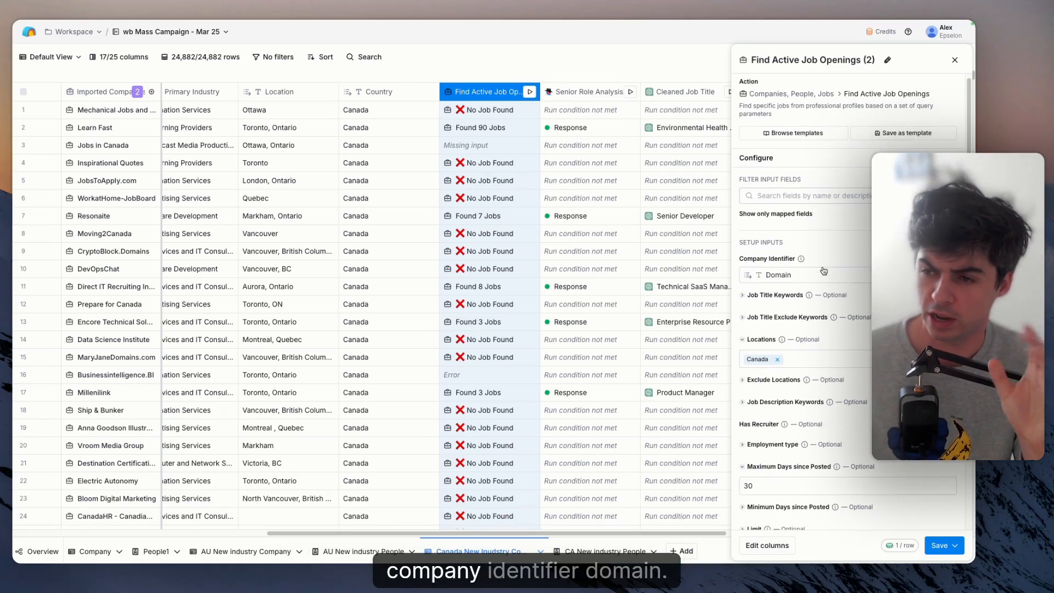
{"action": "scroll", "coordinate": [814, 277], "scroll_direction": "down", "scroll_amount": 2}
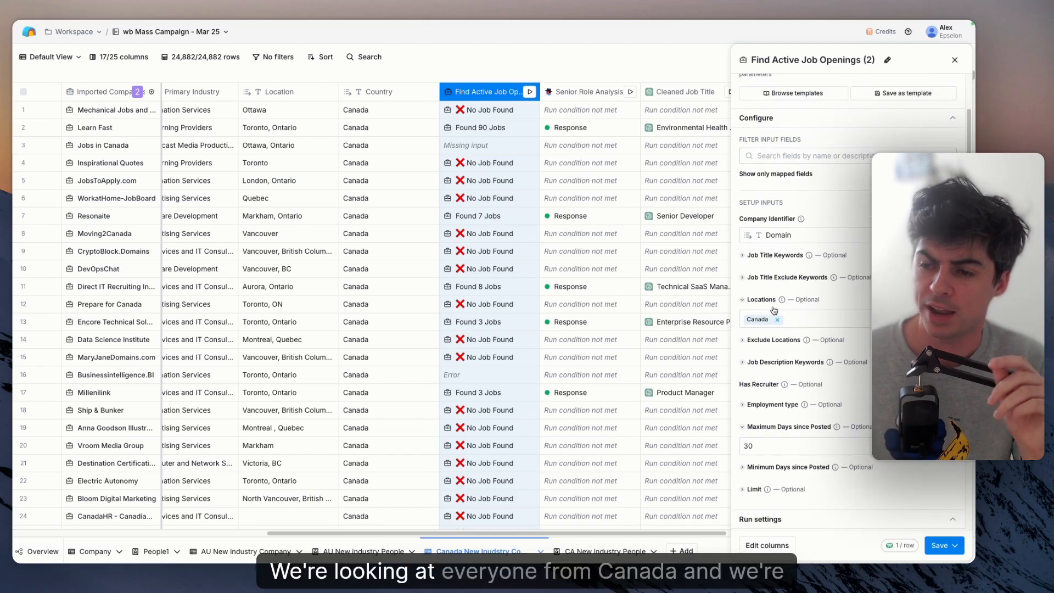
{"action": "scroll", "coordinate": [769, 357], "scroll_direction": "down", "scroll_amount": 2}
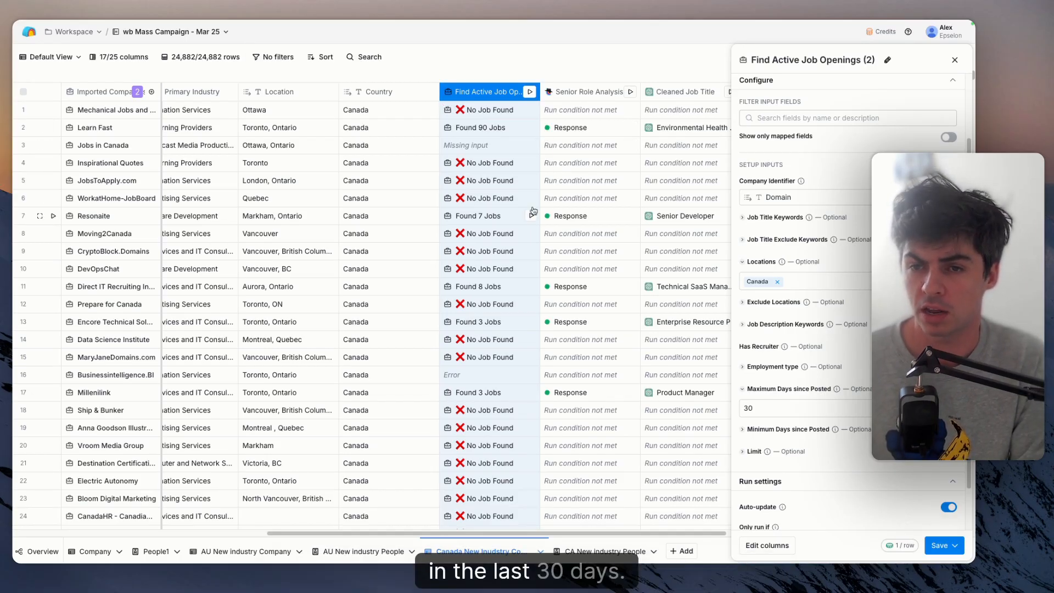
- Open the job openings found for Resonaite and expand job entries 2 and 1 to inspect their details
{"action": "left_click", "coordinate": [486, 216]}
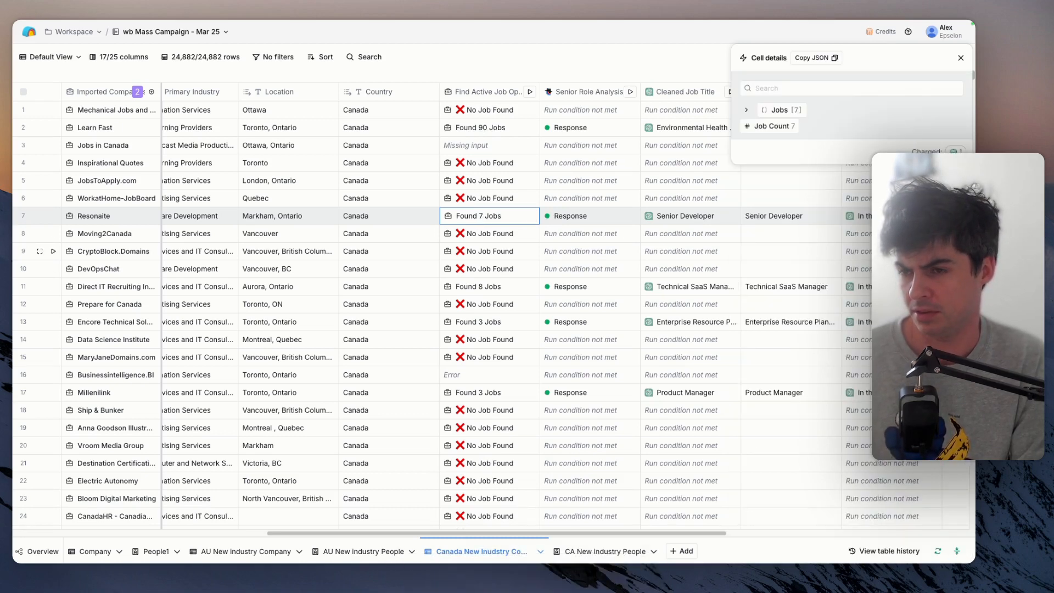
{"action": "left_click", "coordinate": [780, 110]}
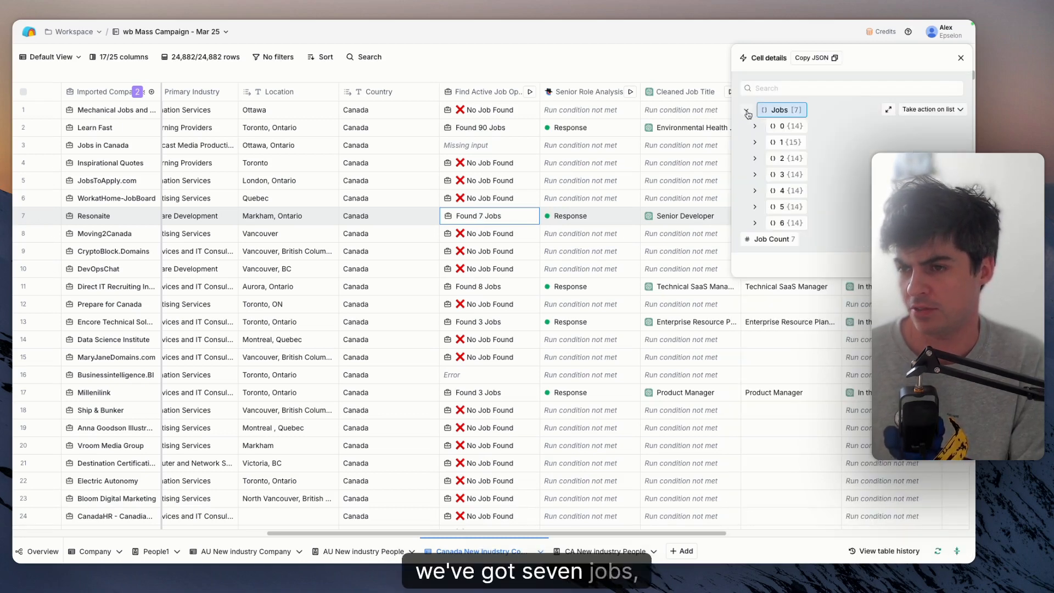
{"action": "left_click", "coordinate": [755, 159]}
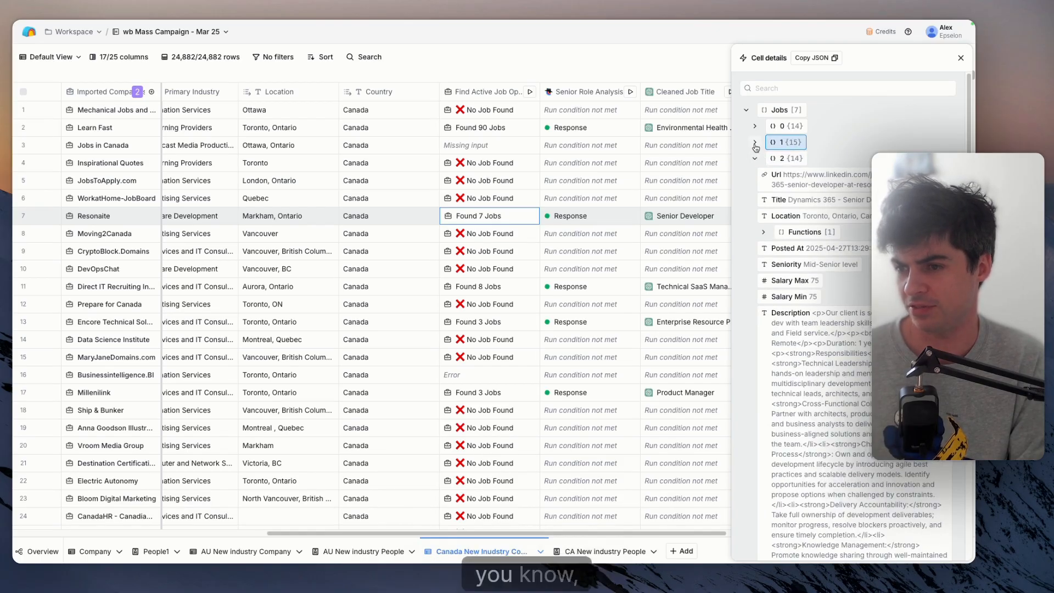
{"action": "left_click", "coordinate": [755, 143]}
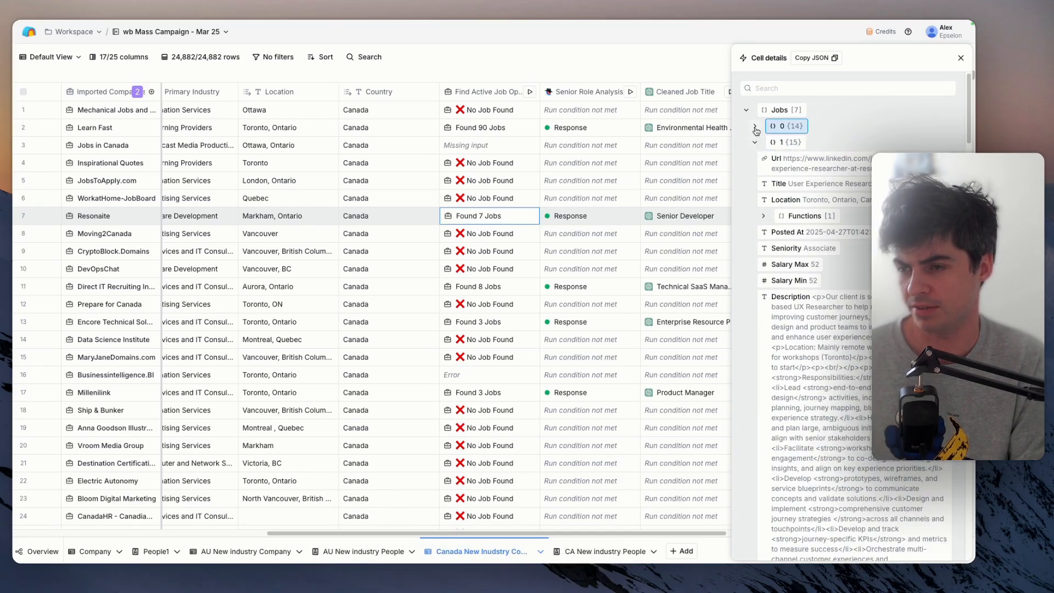
- Reopen the Find Active Job Openings column's configuration and review its optional job filter inputs
{"action": "left_click", "coordinate": [467, 92]}
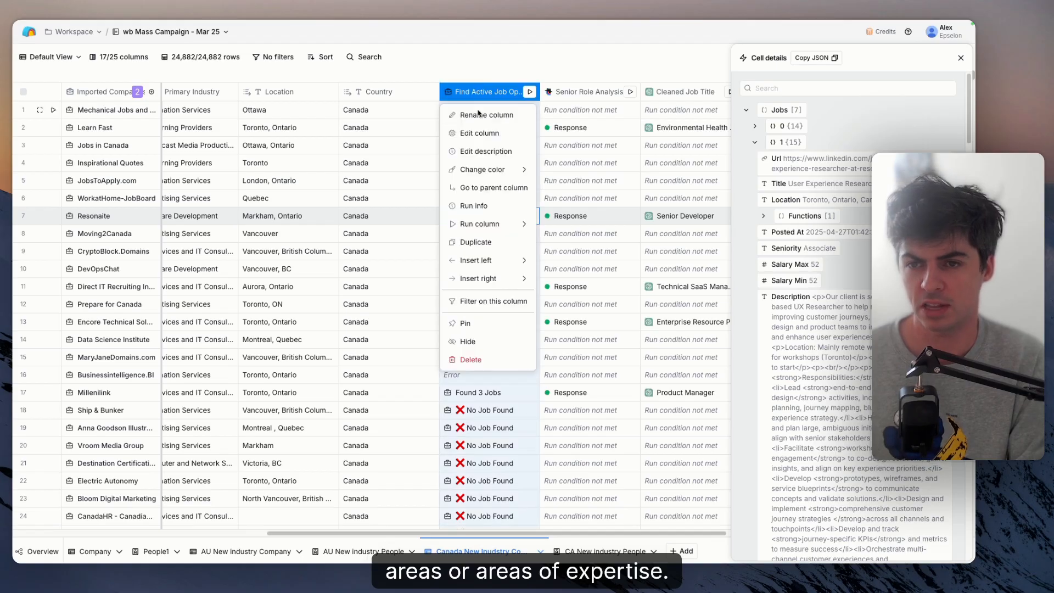
{"action": "left_click", "coordinate": [480, 133]}
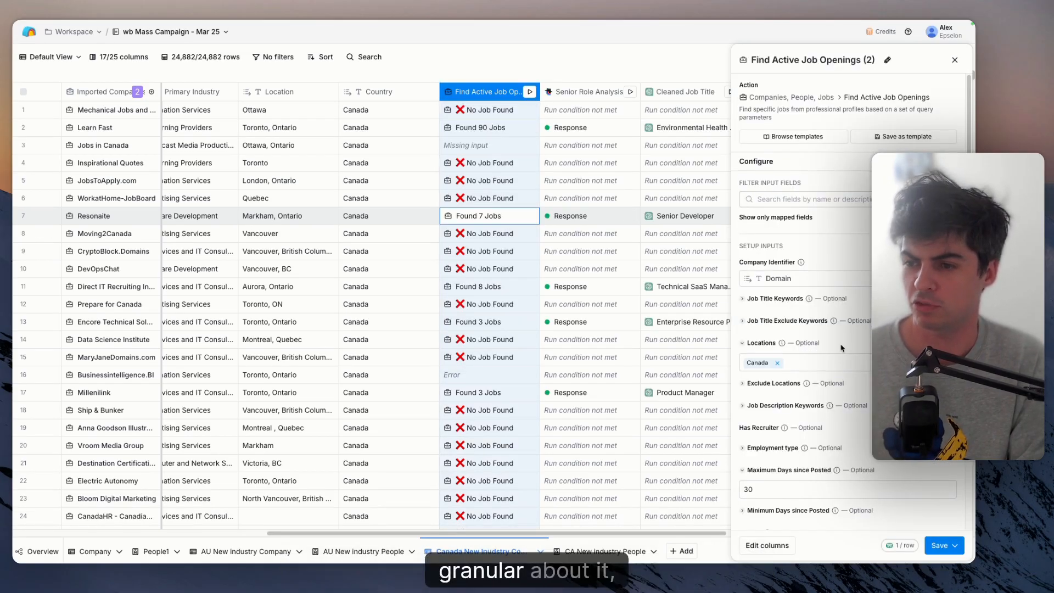
{"action": "scroll", "coordinate": [842, 348], "scroll_direction": "down", "scroll_amount": 2}
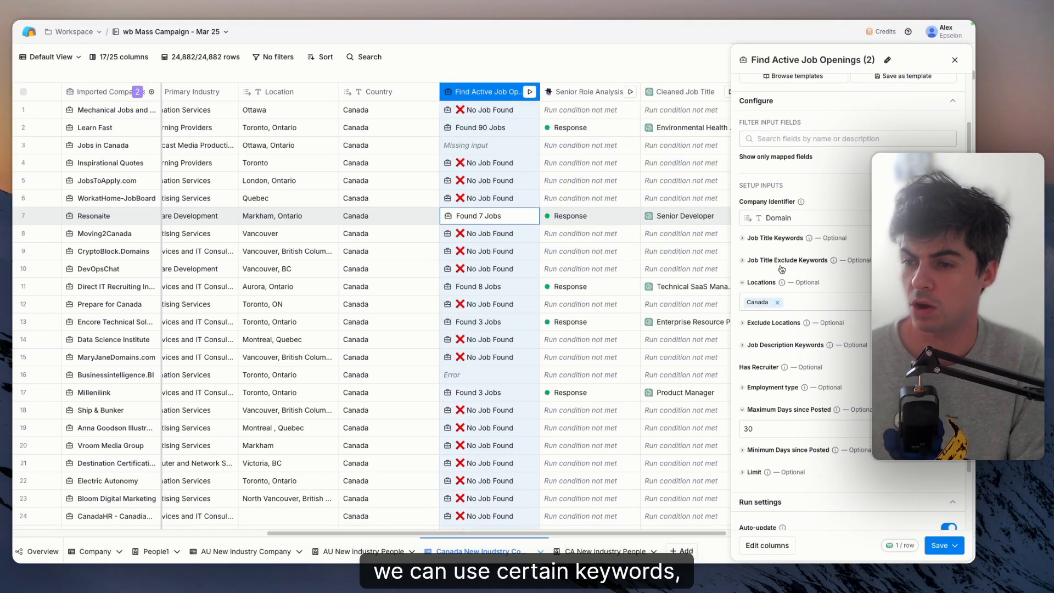
- Try junior and entry as job title exclude keywords, clear them and close the configuration without saving
{"action": "left_click", "coordinate": [781, 260]}
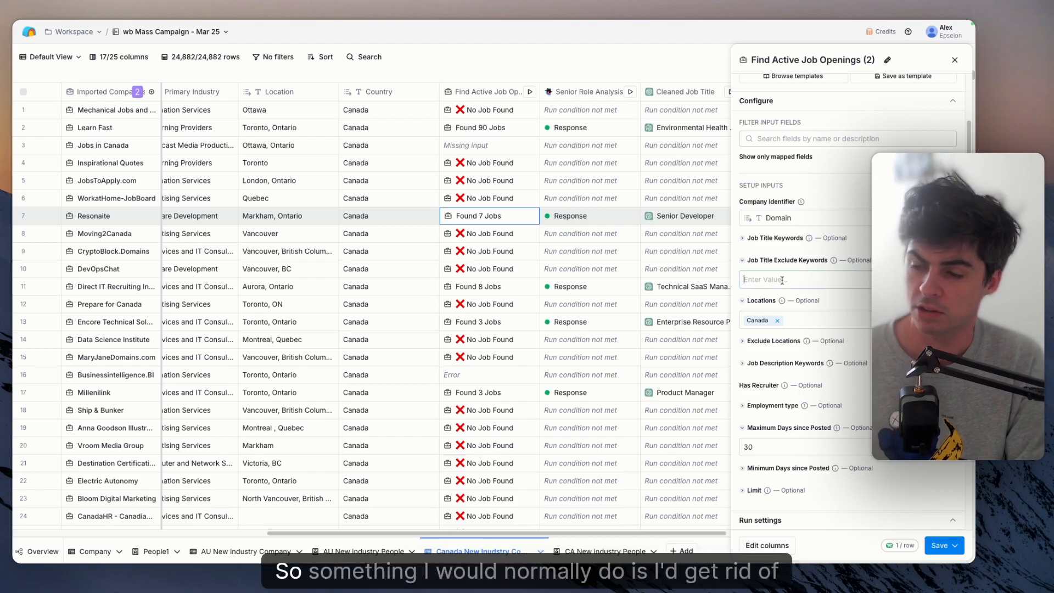
{"action": "left_click", "coordinate": [781, 280]}
{"action": "type", "text": "junio"}
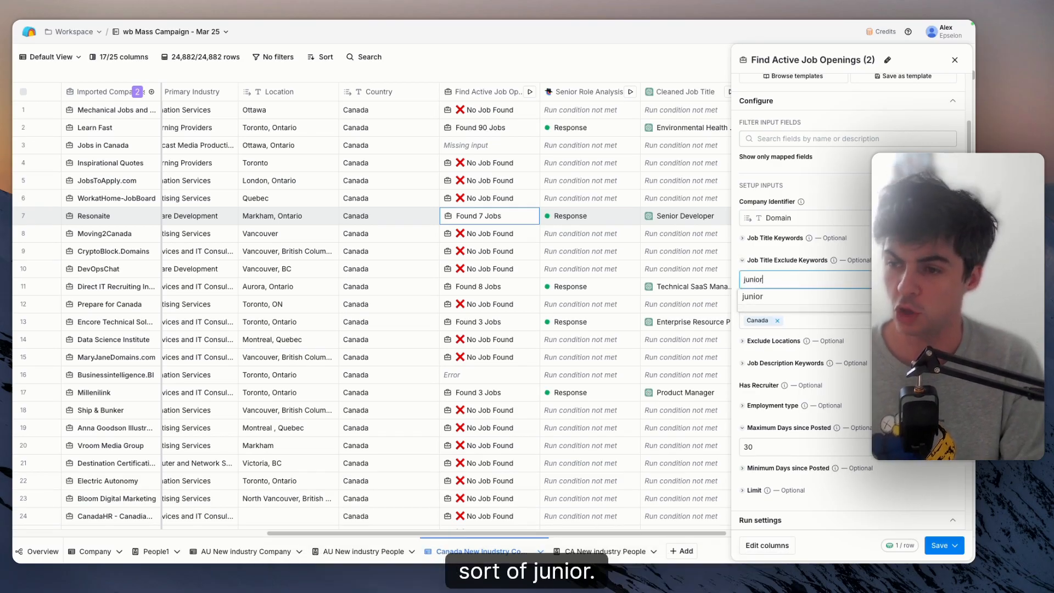
{"action": "type", "text": "r"}
{"action": "key", "text": "Return"}
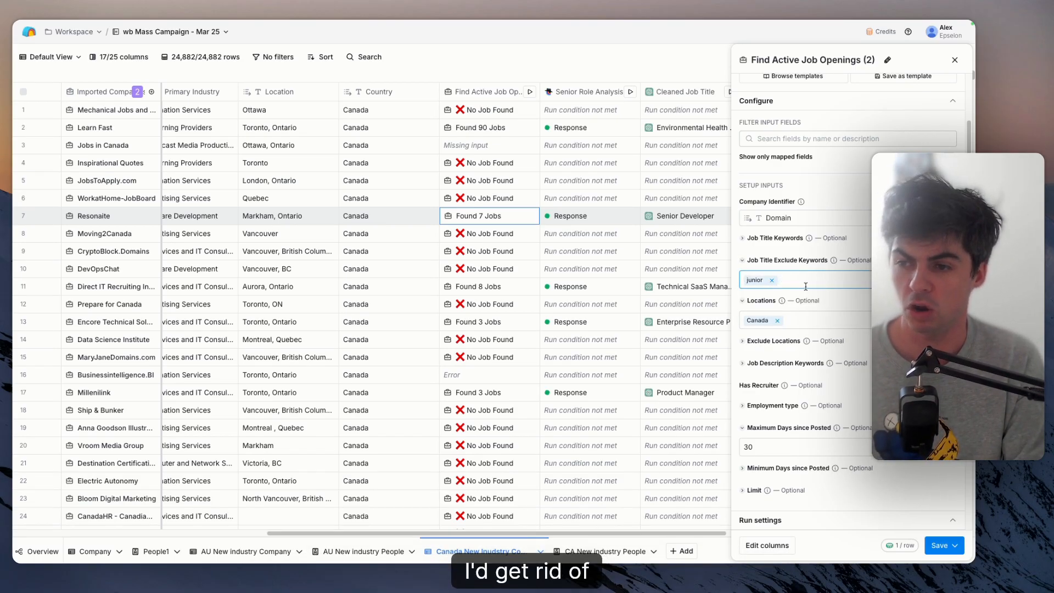
{"action": "type", "text": "entry"}
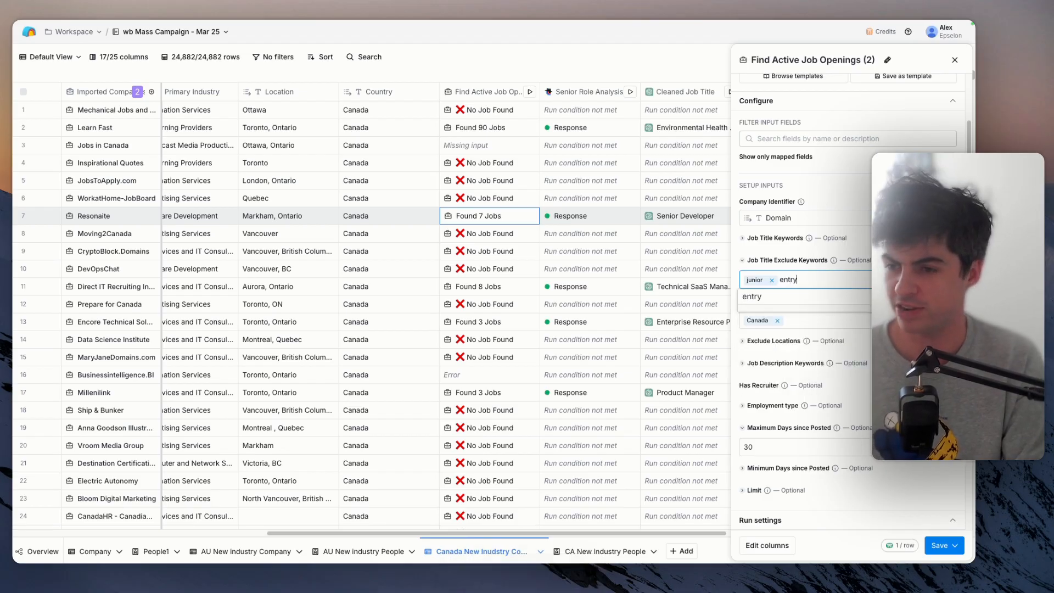
{"action": "key", "text": "super+a"}
{"action": "key", "text": "BackSpace"}
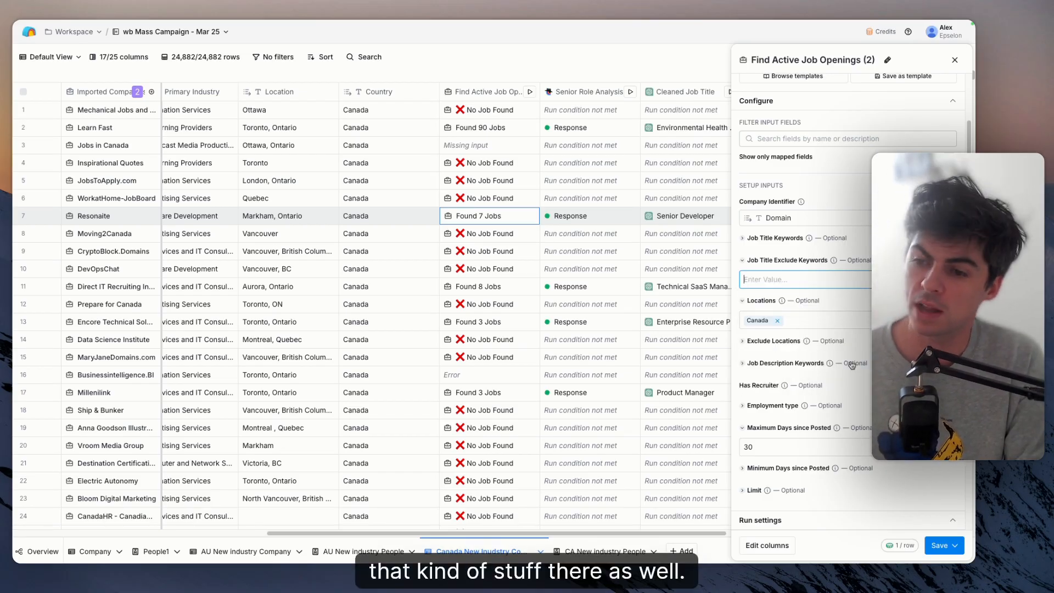
{"action": "scroll", "coordinate": [852, 365], "scroll_direction": "down", "scroll_amount": 3}
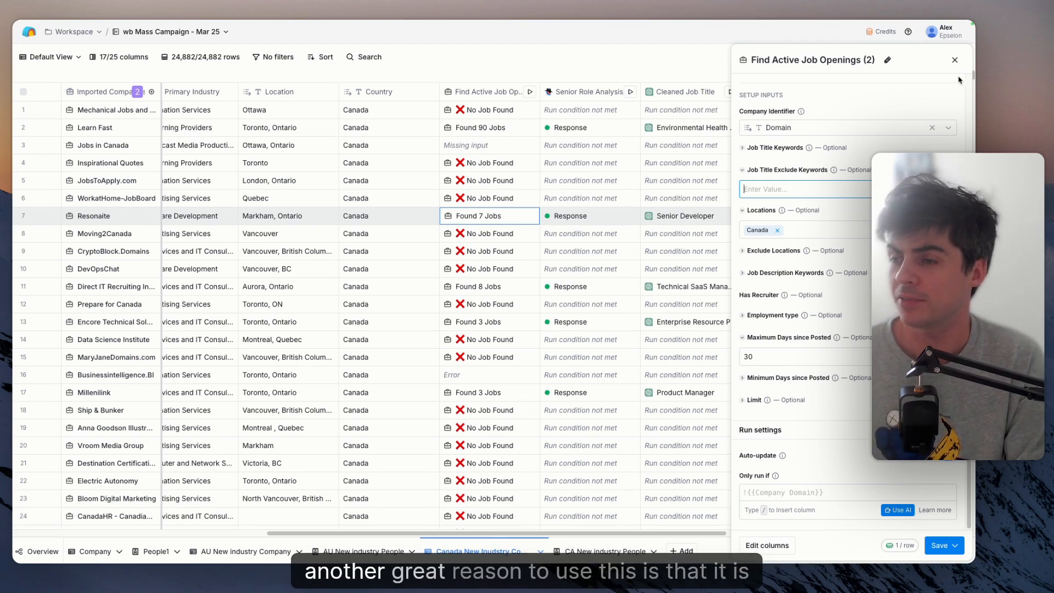
{"action": "left_click", "coordinate": [956, 62]}
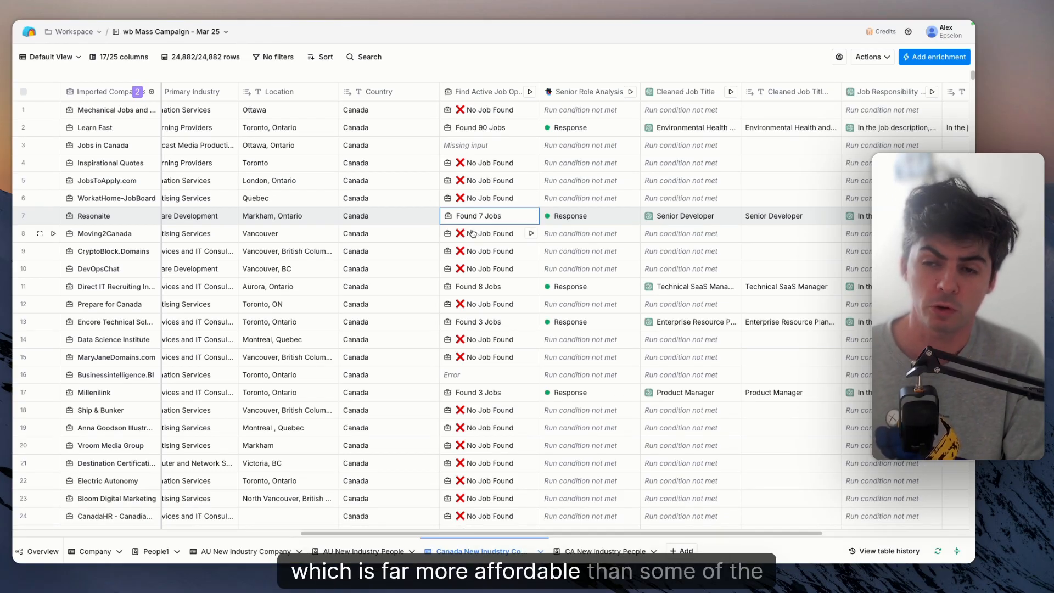
- Search the available enrichments for "job", look over the job-related integrations and their credit costs, and close the list
{"action": "left_click", "coordinate": [909, 59]}
{"action": "type", "text": "job"}
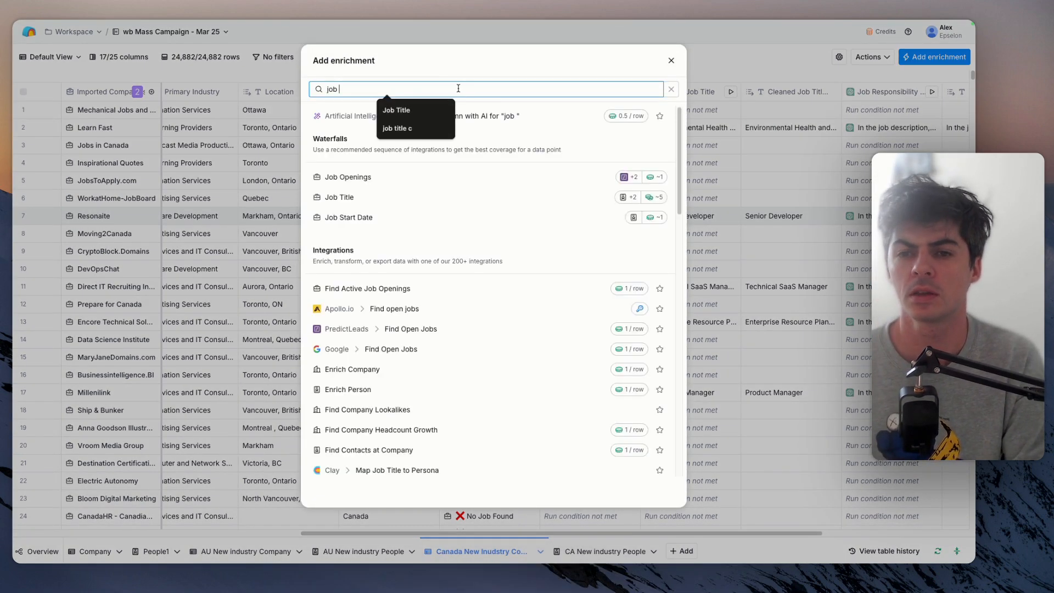
{"action": "scroll", "coordinate": [481, 309], "scroll_direction": "down", "scroll_amount": 1}
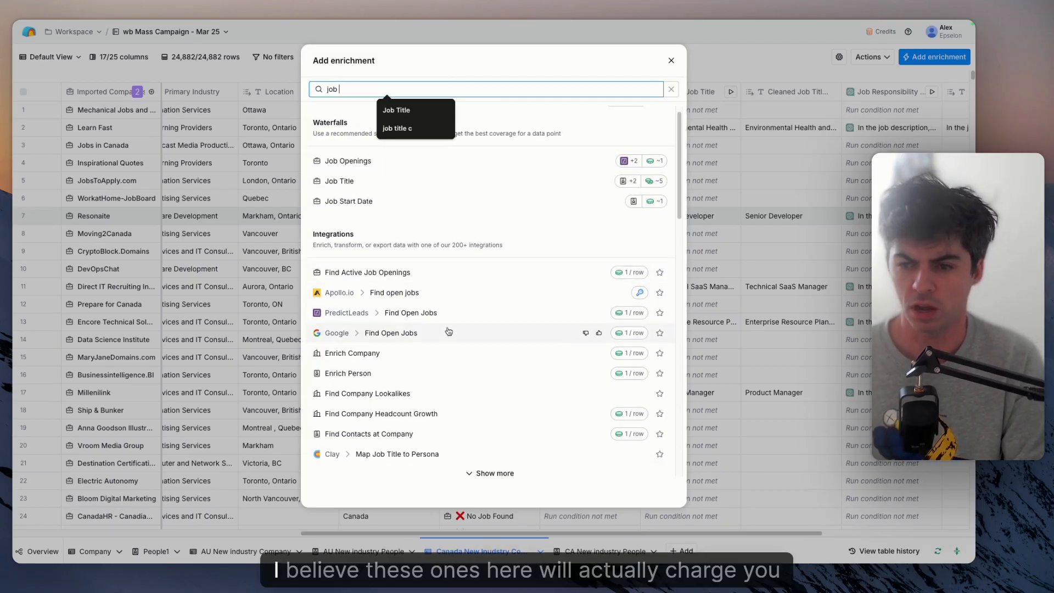
{"action": "left_click", "coordinate": [671, 61]}
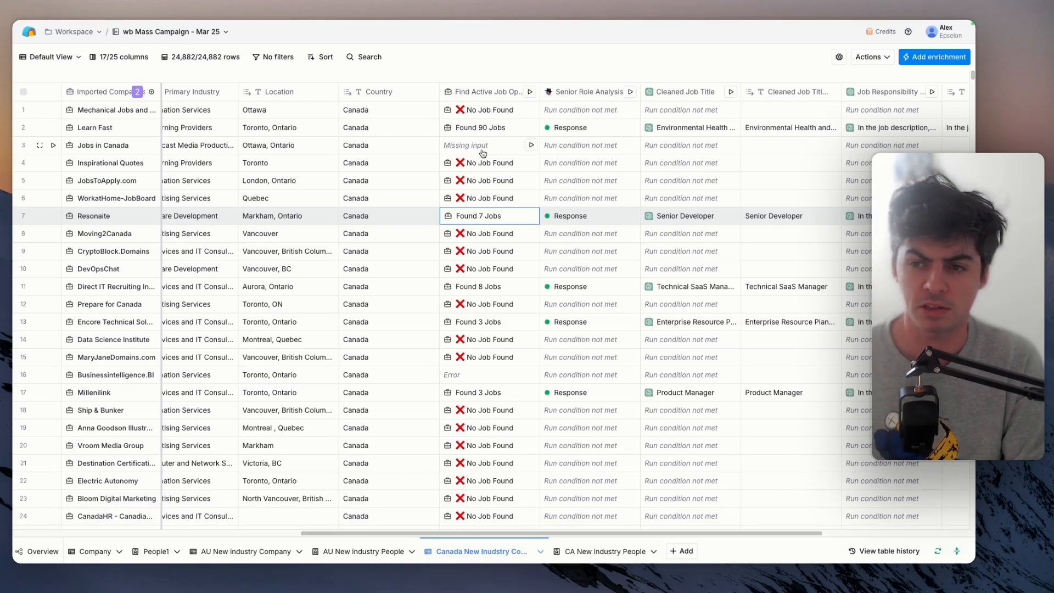
- Switch the table to the Has Jobs view and review the filter conditions applied to it
{"action": "scroll", "coordinate": [483, 154], "scroll_direction": "right", "scroll_amount": 5}
{"action": "scroll", "coordinate": [483, 154], "scroll_direction": "left", "scroll_amount": 8}
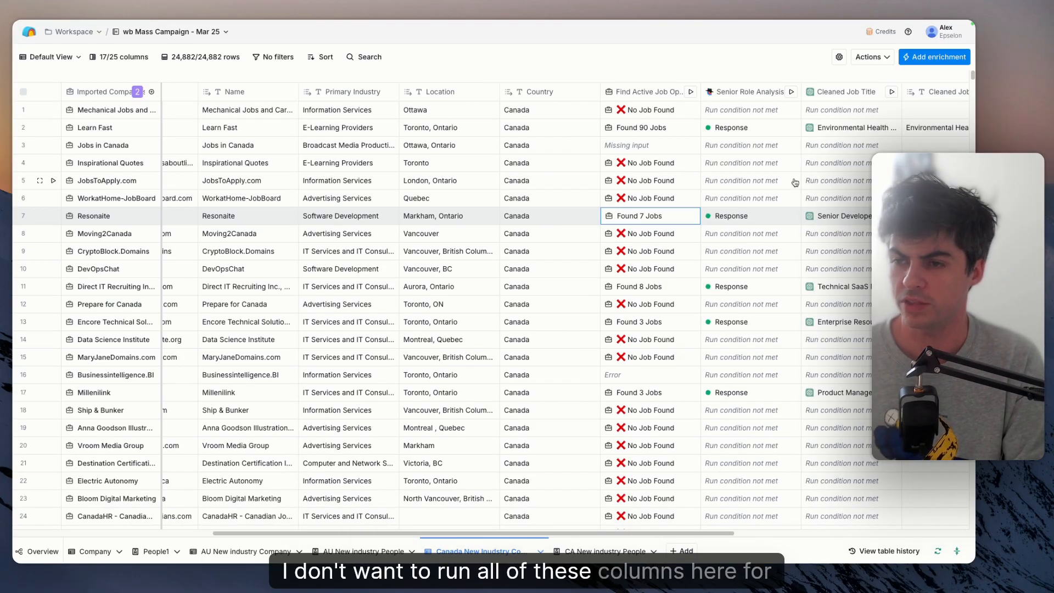
{"action": "scroll", "coordinate": [642, 166], "scroll_direction": "right", "scroll_amount": 2}
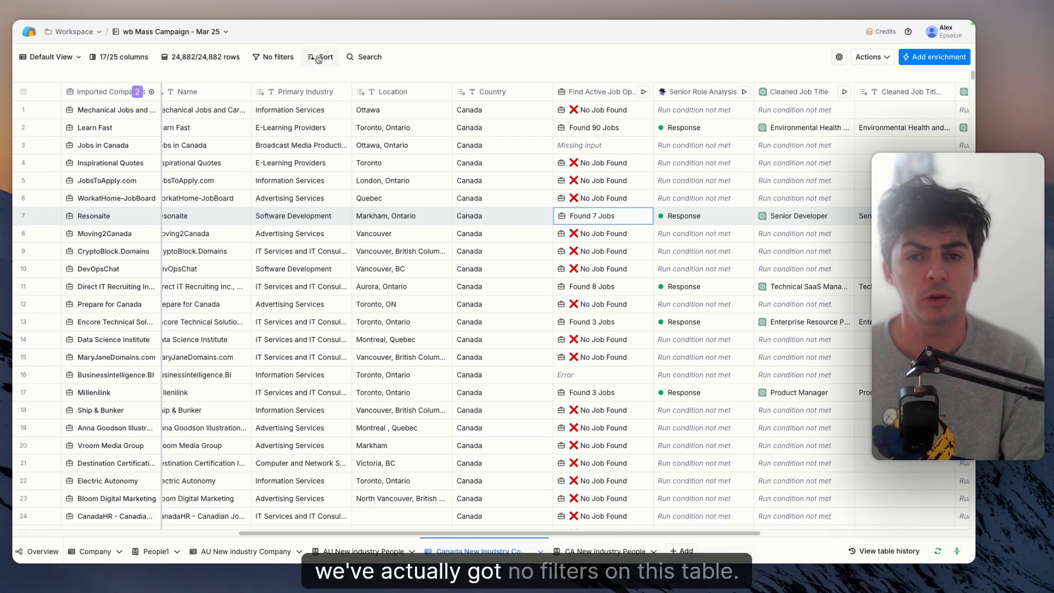
{"action": "left_click", "coordinate": [67, 55]}
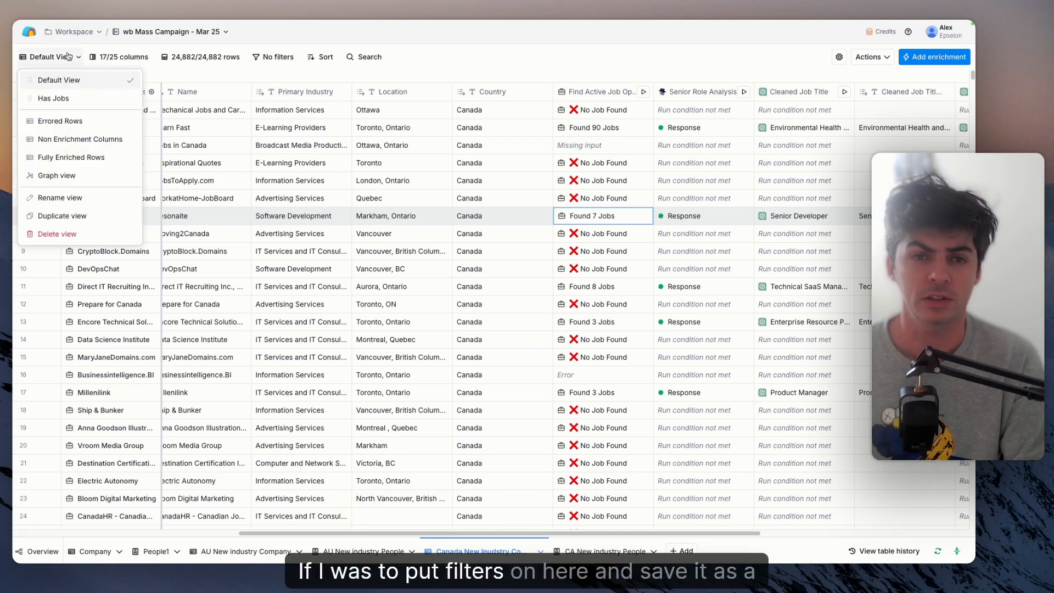
{"action": "left_click", "coordinate": [58, 101]}
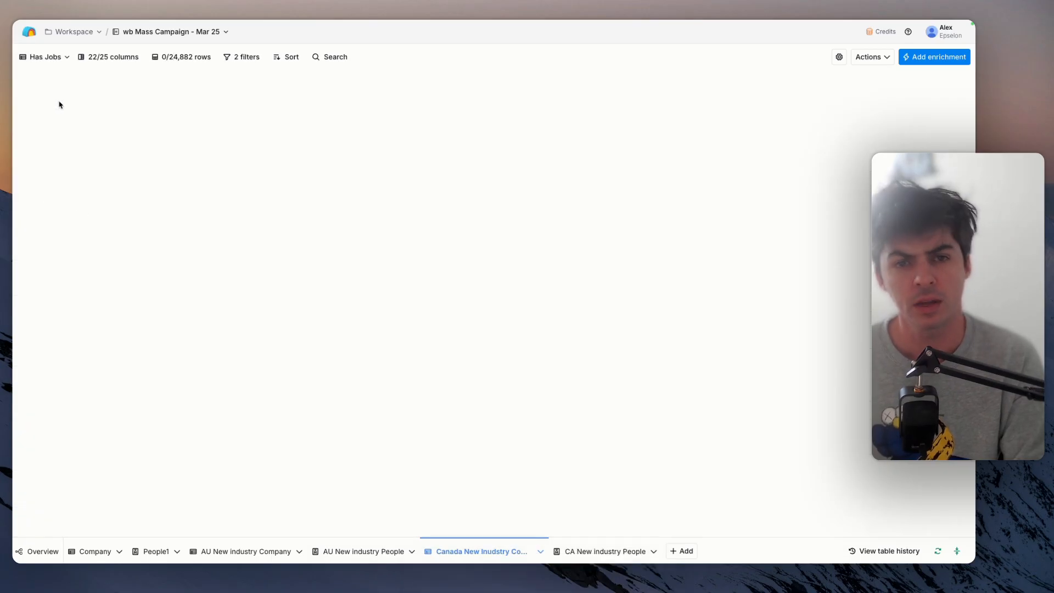
{"action": "left_click", "coordinate": [245, 57]}
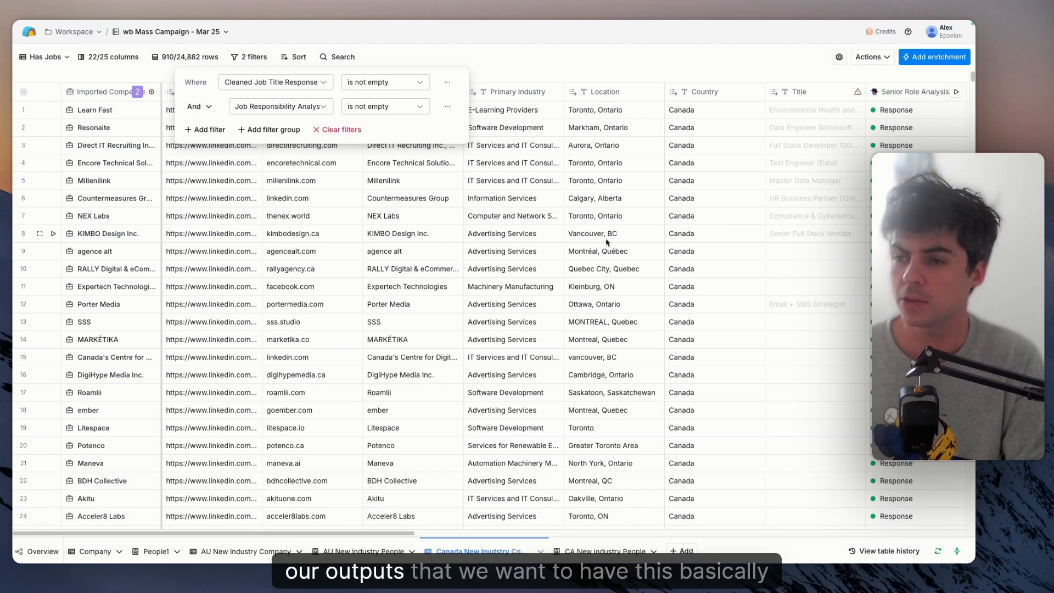
{"action": "left_click", "coordinate": [567, 57]}
- Open the Senior Role Analysis column's configuration and preview the Find Active Job Openings data used as its prompt input
{"action": "scroll", "coordinate": [482, 207], "scroll_direction": "right", "scroll_amount": 5}
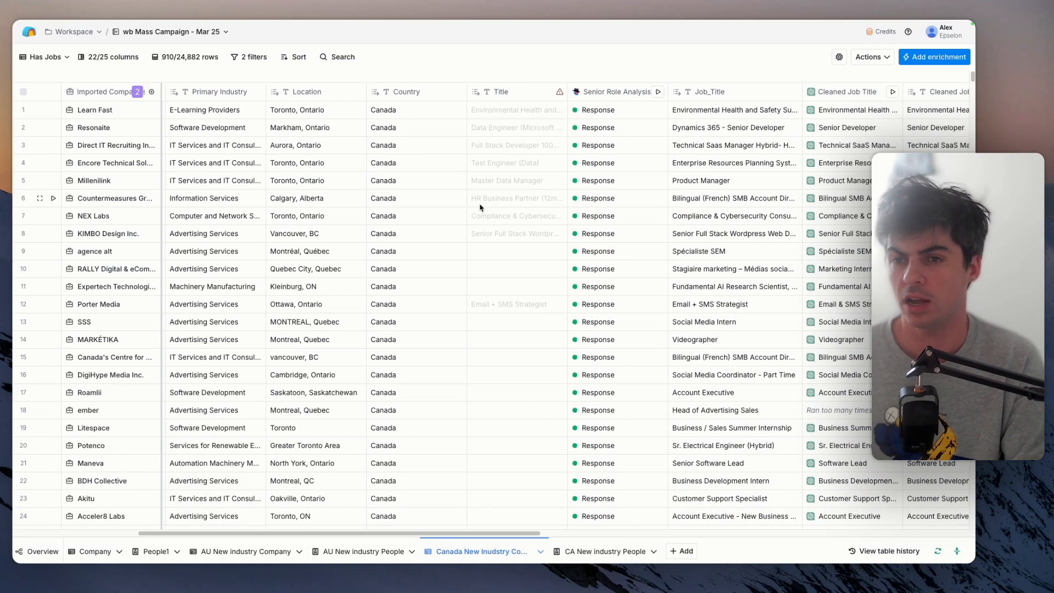
{"action": "scroll", "coordinate": [544, 258], "scroll_direction": "right", "scroll_amount": 5}
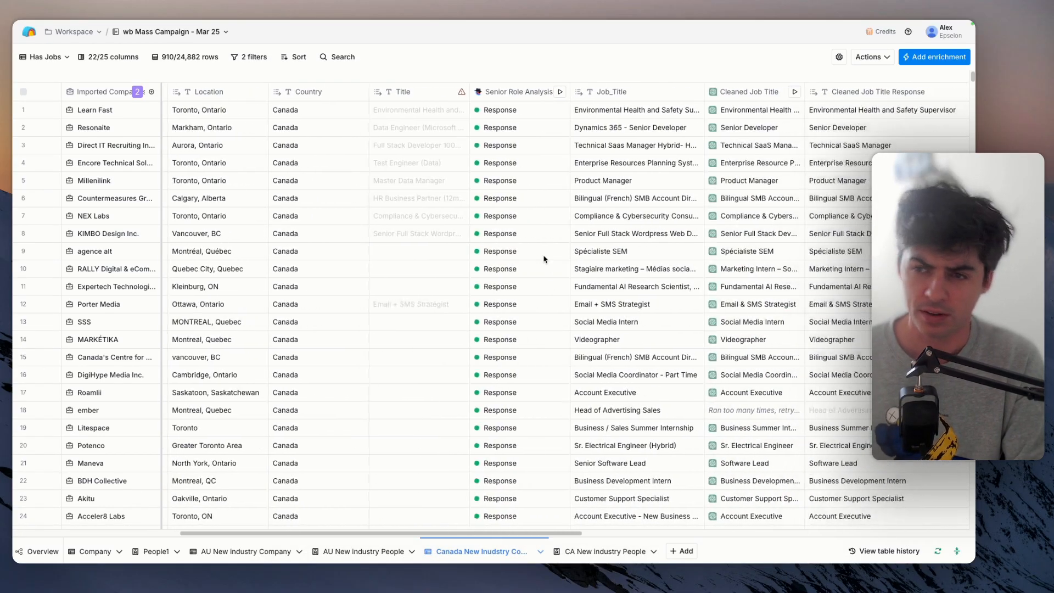
{"action": "scroll", "coordinate": [543, 258], "scroll_direction": "right", "scroll_amount": 2}
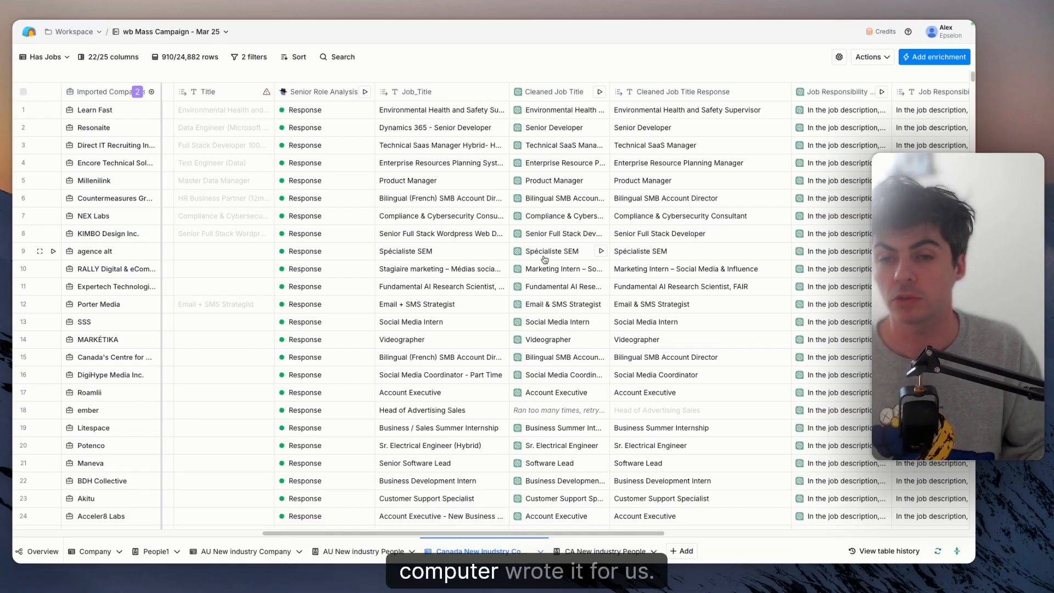
{"action": "left_click", "coordinate": [324, 98]}
{"action": "left_click", "coordinate": [475, 132]}
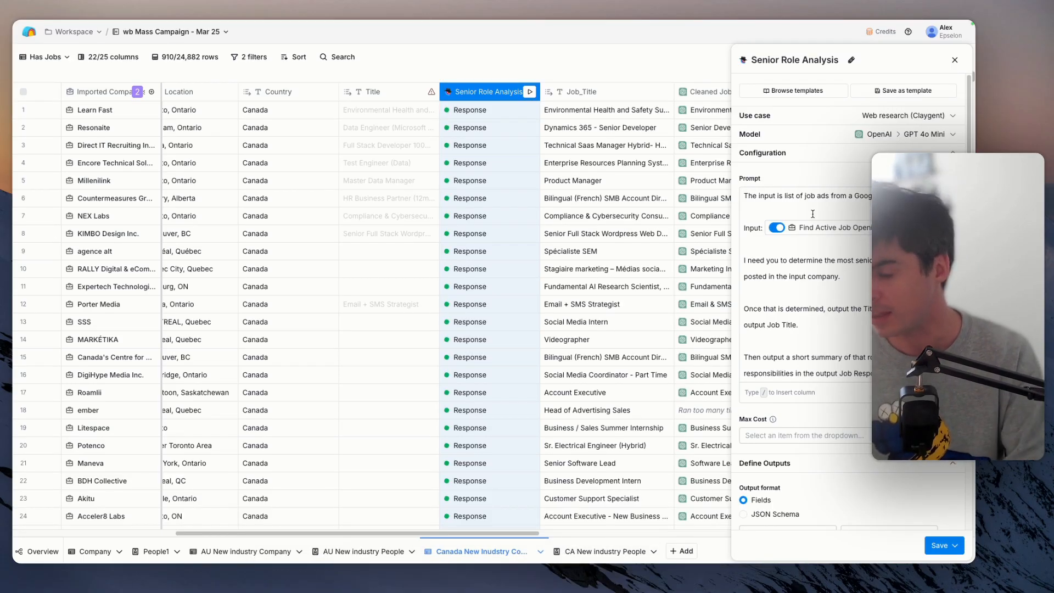
{"action": "mouse_move", "coordinate": [824, 227]}
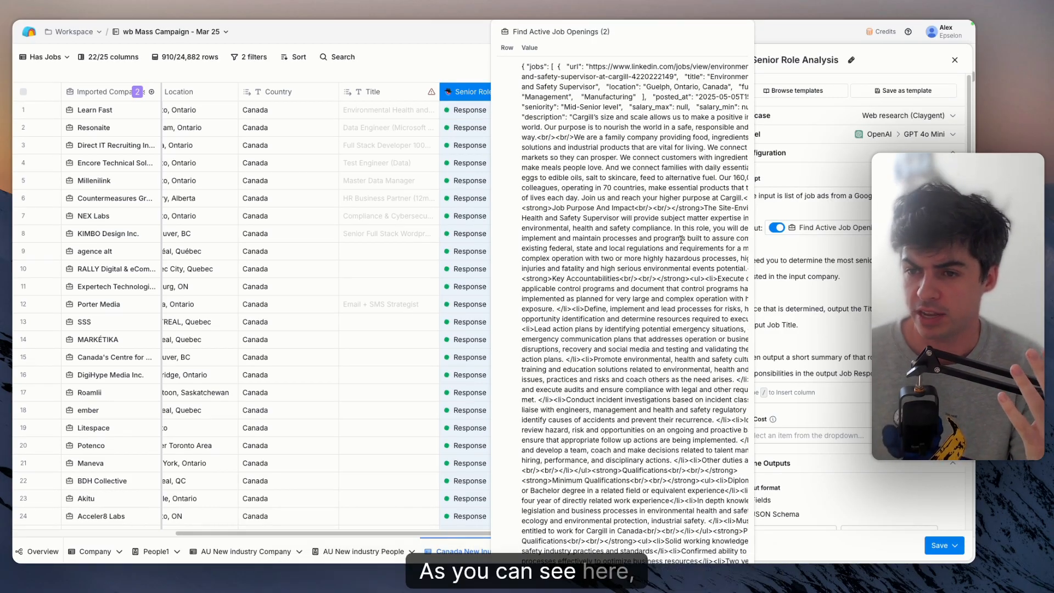
{"action": "left_click_drag", "start_coordinate": [621, 217], "coordinate": [754, 463]}
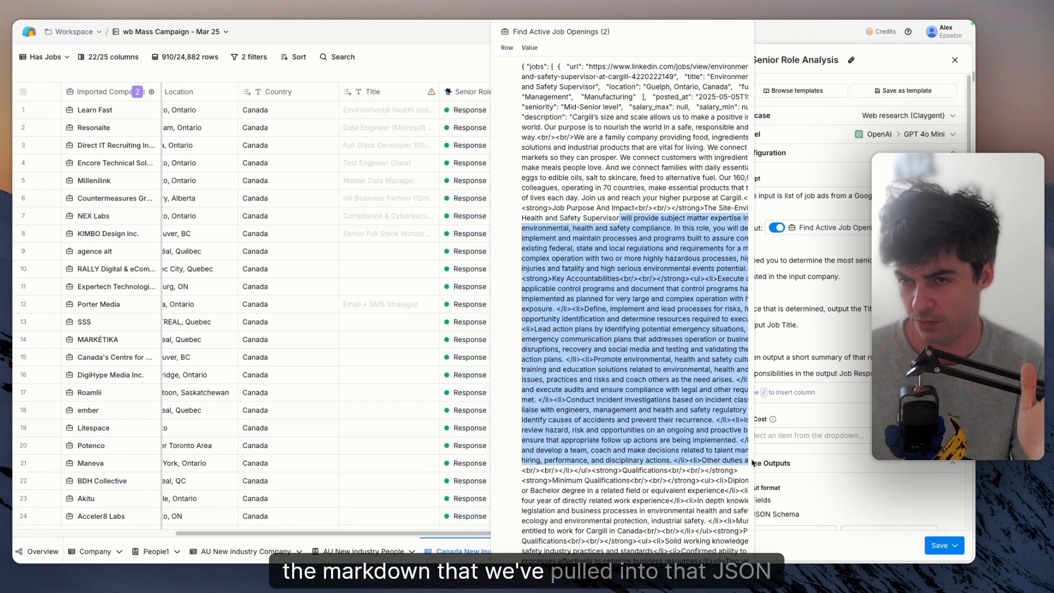
{"action": "left_click", "coordinate": [776, 218]}
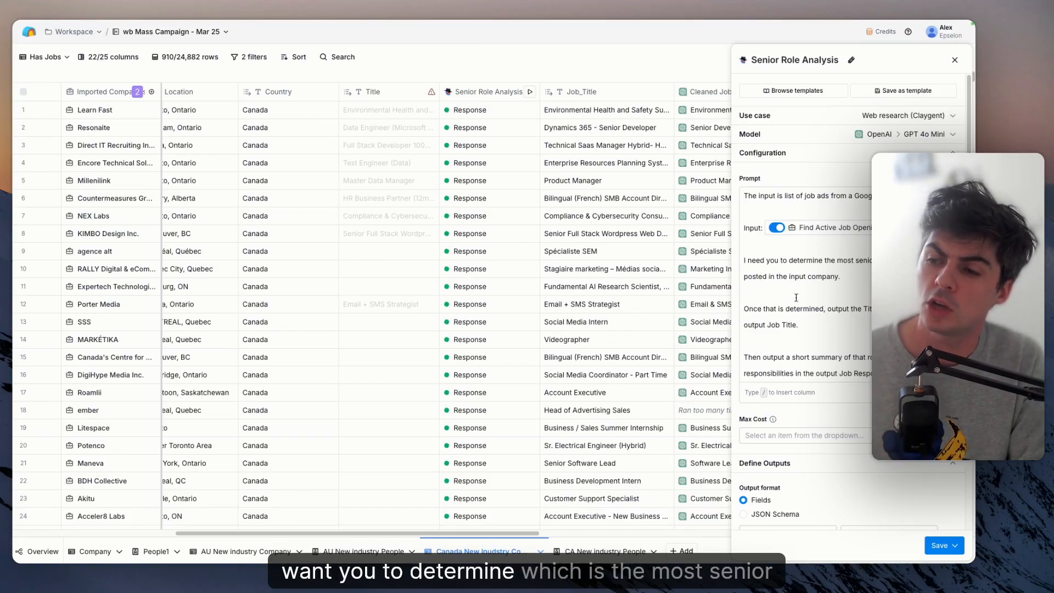
- Read through the rest of the Senior Role Analysis prompt, its defined output fields and its run condition
{"action": "scroll", "coordinate": [795, 285], "scroll_direction": "down", "scroll_amount": 1}
{"action": "scroll", "coordinate": [797, 308], "scroll_direction": "down", "scroll_amount": 3}
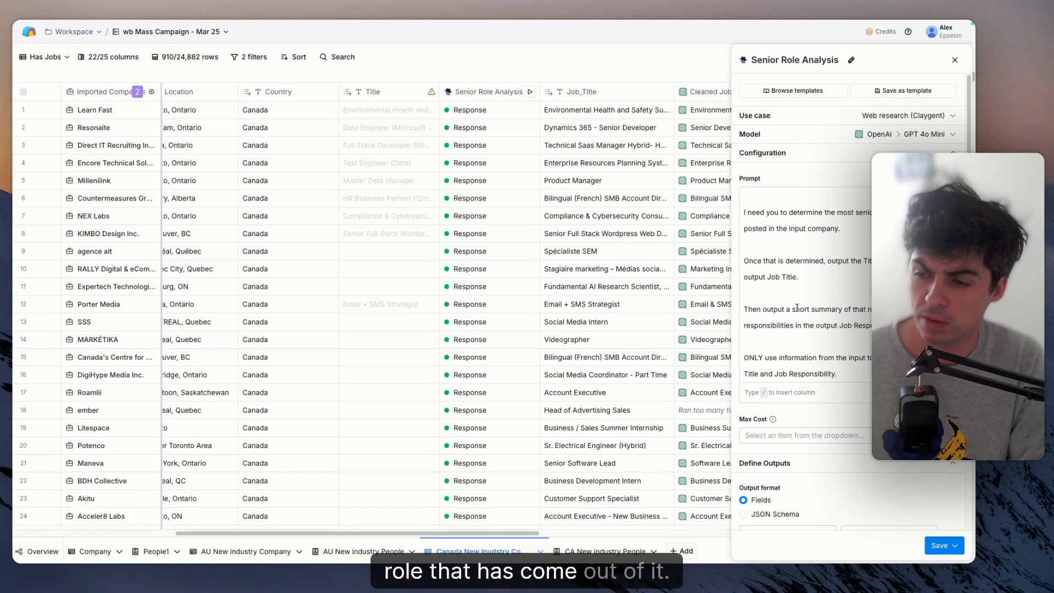
{"action": "scroll", "coordinate": [812, 434], "scroll_direction": "down", "scroll_amount": 5}
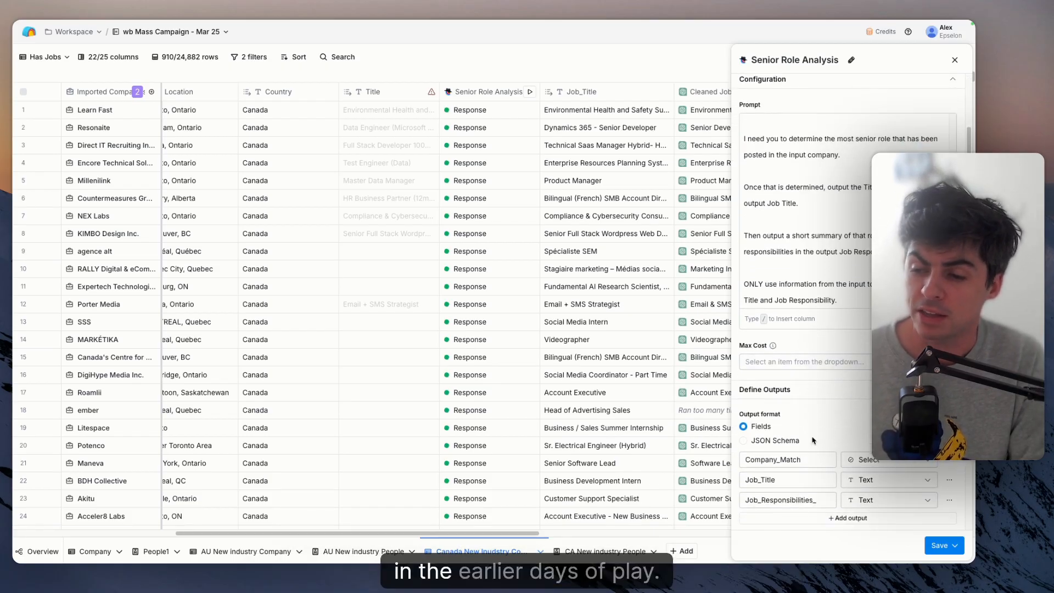
{"action": "scroll", "coordinate": [821, 449], "scroll_direction": "down", "scroll_amount": 7}
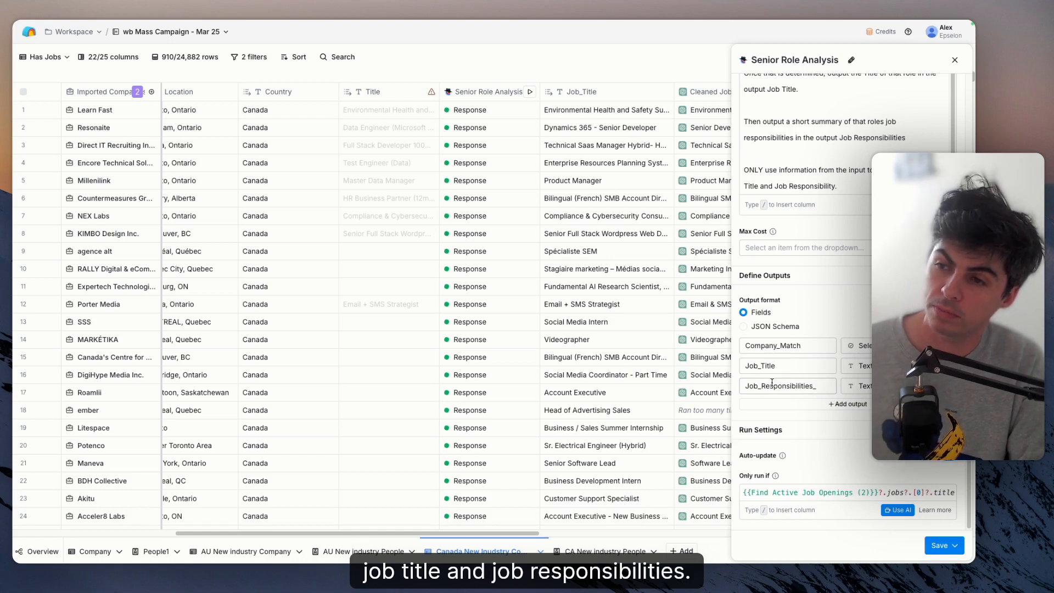
- Open the Senior Role Analysis response for KIMBO Design Inc., review its job title and responsibilities outputs, and close the details
{"action": "scroll", "coordinate": [624, 300], "scroll_direction": "right", "scroll_amount": 2}
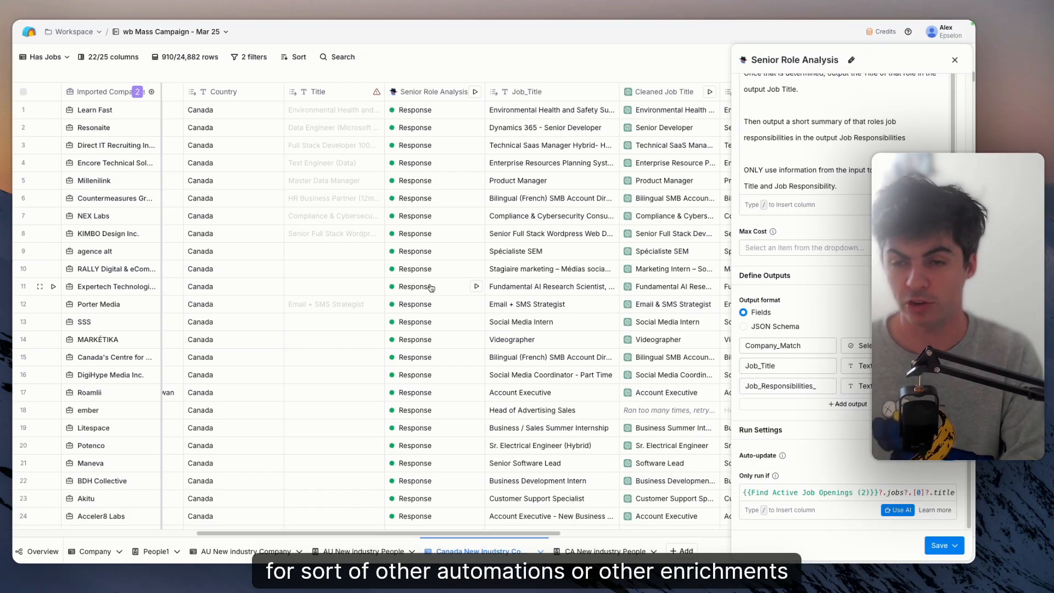
{"action": "left_click", "coordinate": [435, 239]}
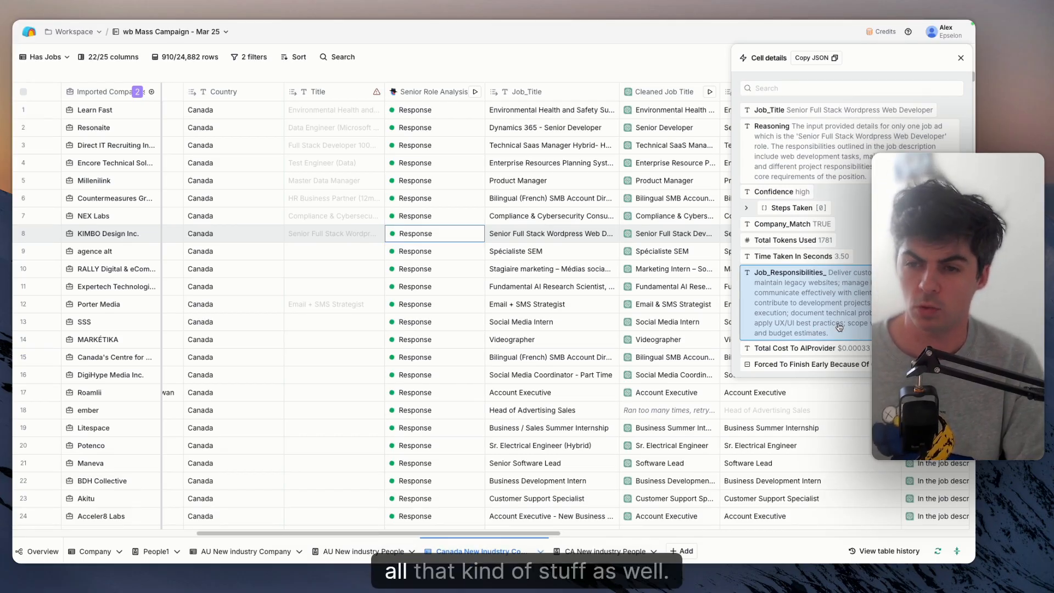
{"action": "scroll", "coordinate": [651, 289], "scroll_direction": "right", "scroll_amount": 1}
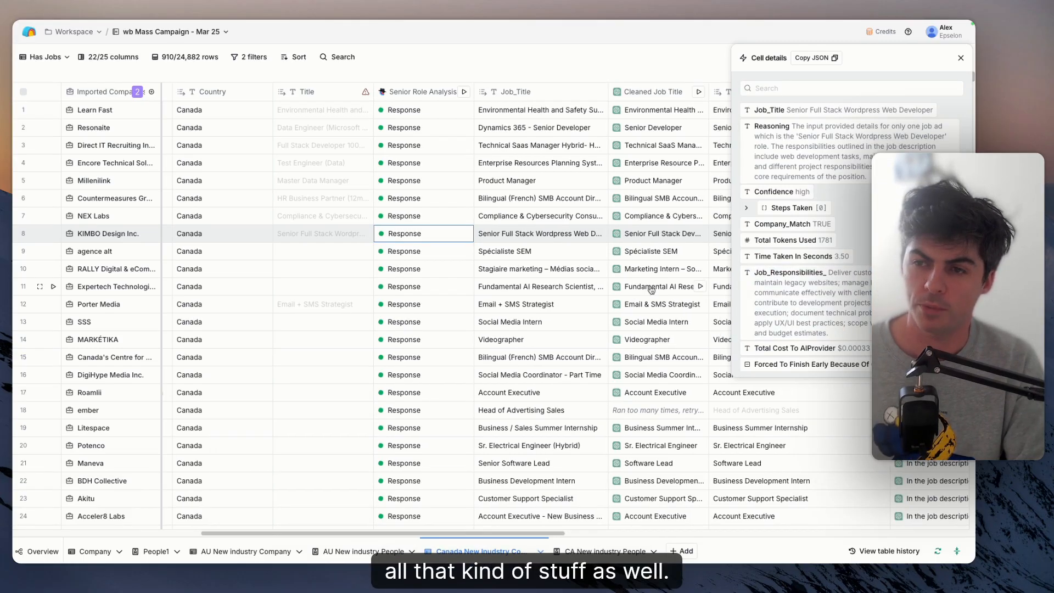
{"action": "left_click", "coordinate": [960, 60]}
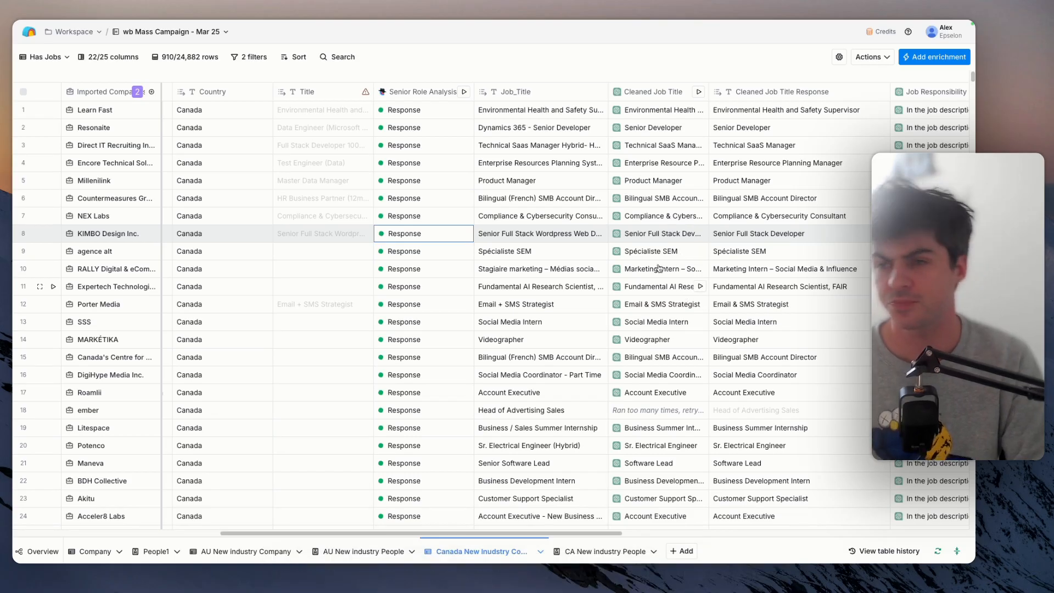
- Open the Cleaned Job Title column's configuration and review its model and title-cleaning prompt
{"action": "scroll", "coordinate": [651, 237], "scroll_direction": "right", "scroll_amount": 2}
{"action": "scroll", "coordinate": [651, 237], "scroll_direction": "right", "scroll_amount": 3}
{"action": "left_click", "coordinate": [527, 92]}
{"action": "scroll", "coordinate": [484, 132], "scroll_direction": "right", "scroll_amount": 2}
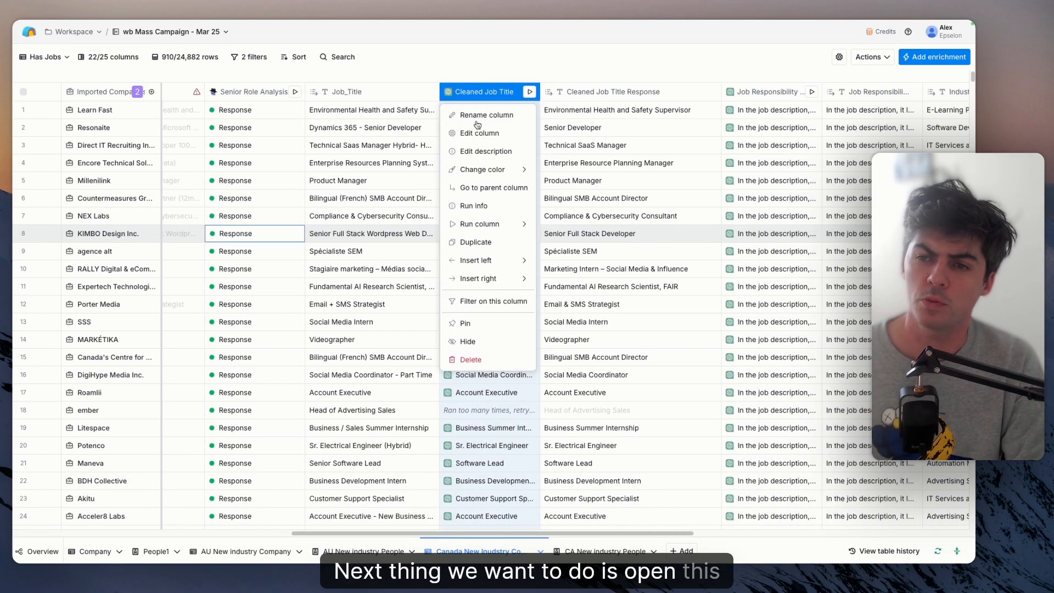
{"action": "left_click", "coordinate": [472, 136]}
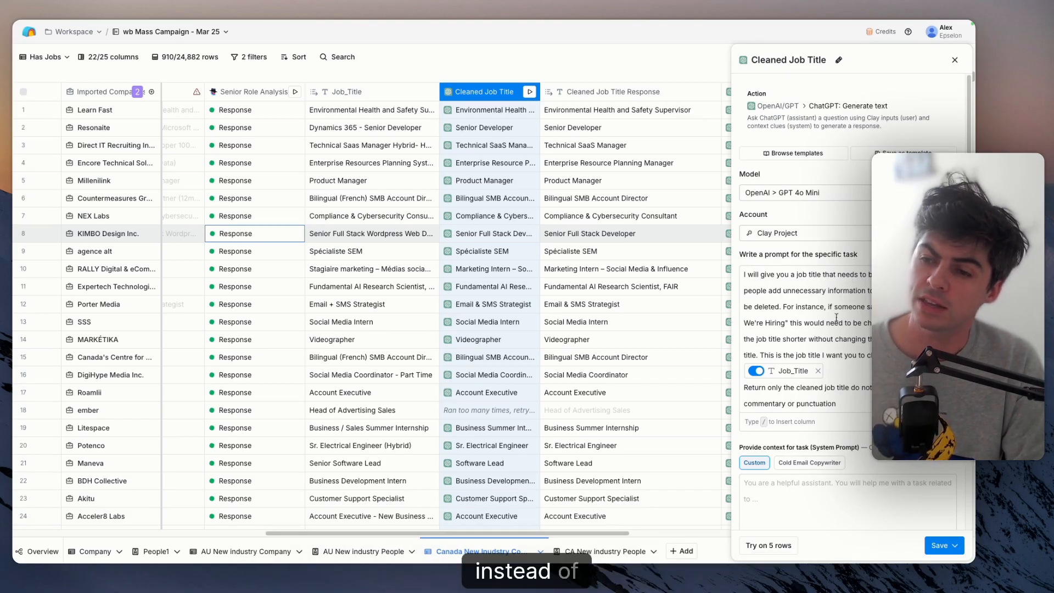
{"action": "scroll", "coordinate": [851, 277], "scroll_direction": "down", "scroll_amount": 2}
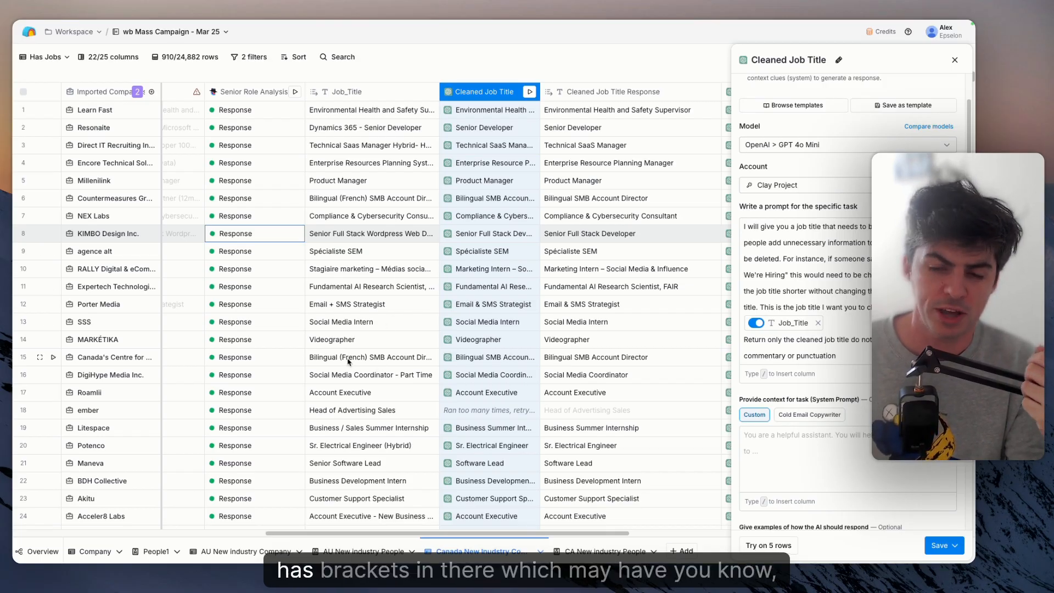
- Compare the original job titles with the Cleaned Job Title responses further down the table and check the cleaning prompt's output instruction
{"action": "scroll", "coordinate": [373, 423], "scroll_direction": "down", "scroll_amount": 3}
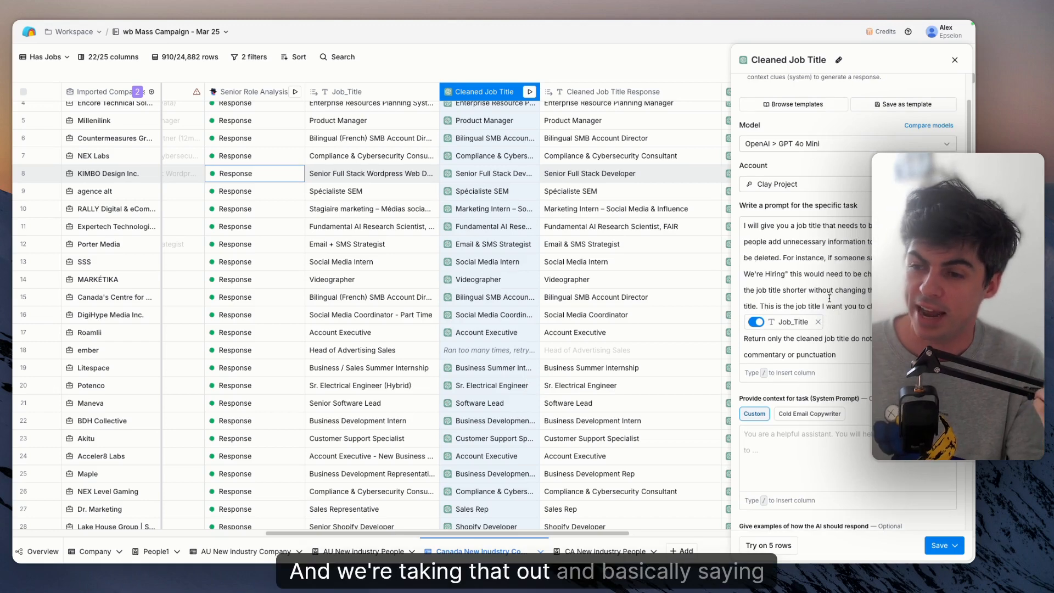
{"action": "scroll", "coordinate": [829, 302], "scroll_direction": "down", "scroll_amount": 1}
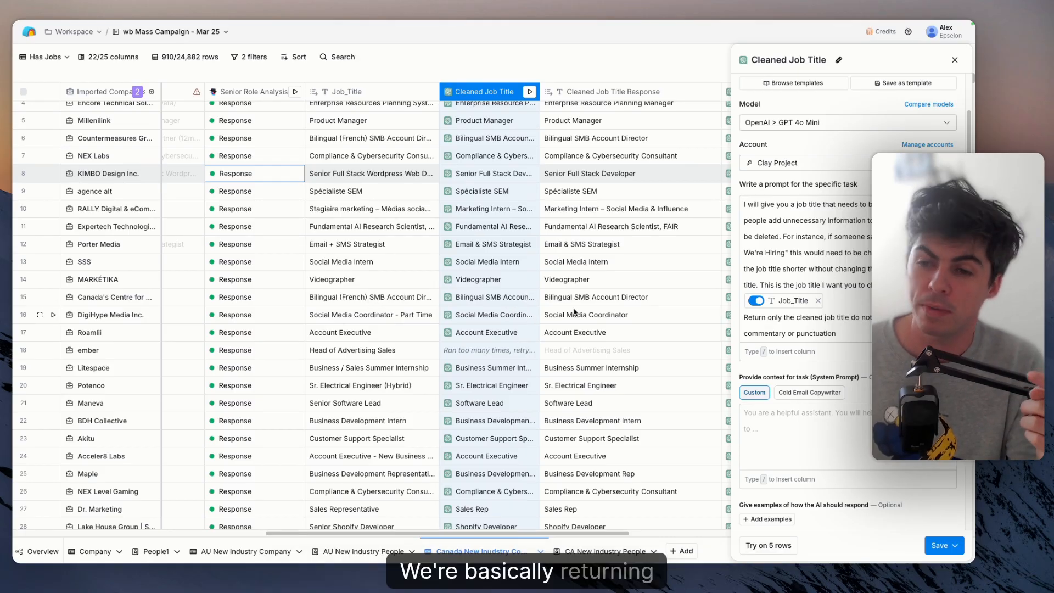
{"action": "scroll", "coordinate": [575, 312], "scroll_direction": "right", "scroll_amount": 3}
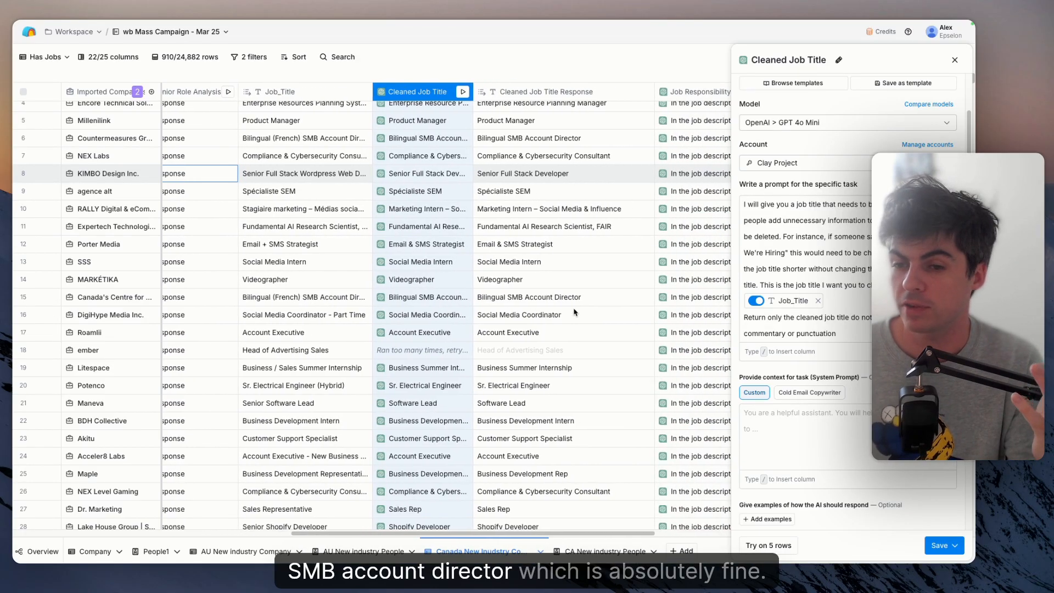
- Open the Job Responsibility Analysis column's configuration and read its prompt, including the example sentence and output rules
{"action": "scroll", "coordinate": [495, 247], "scroll_direction": "right", "scroll_amount": 10}
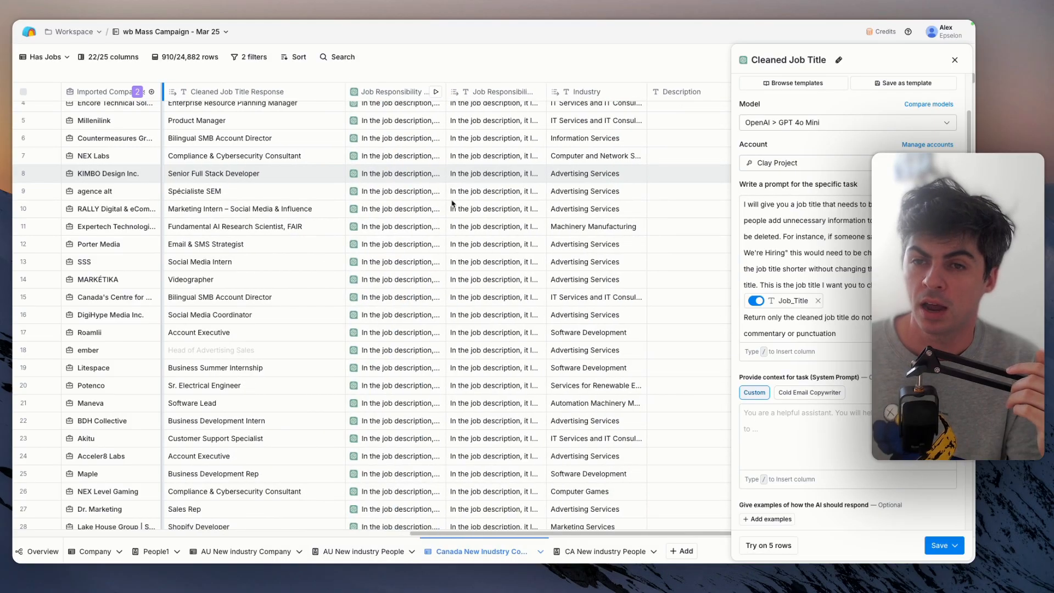
{"action": "left_click", "coordinate": [392, 92]}
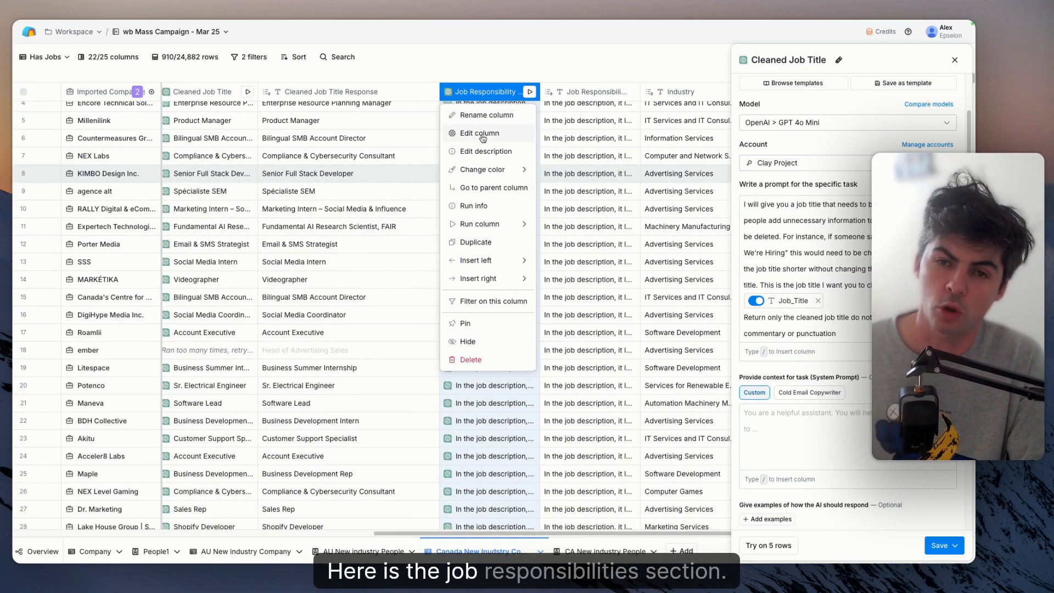
{"action": "left_click", "coordinate": [482, 135]}
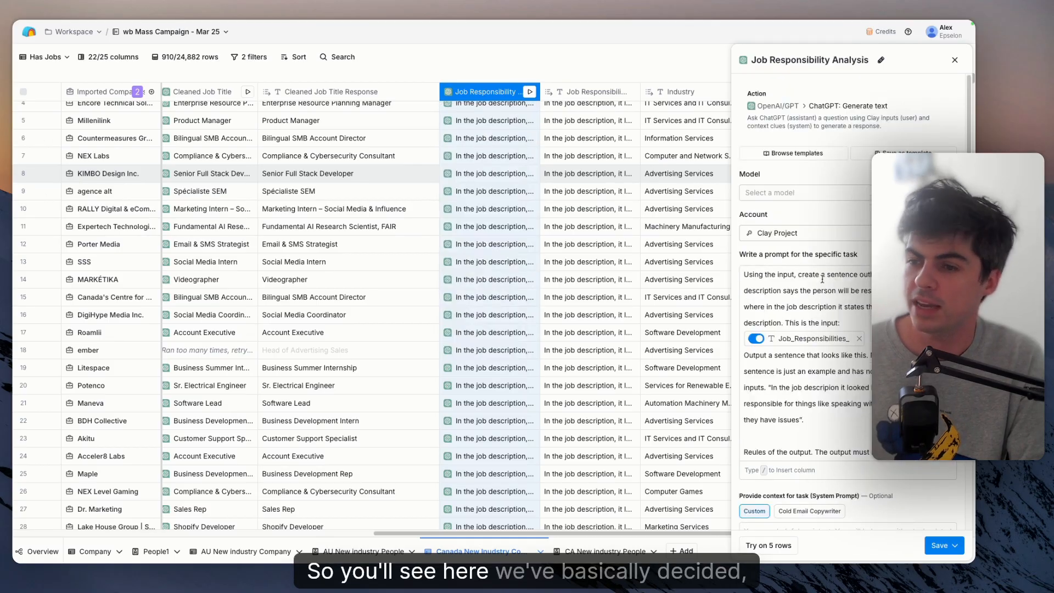
{"action": "scroll", "coordinate": [822, 280], "scroll_direction": "down", "scroll_amount": 1}
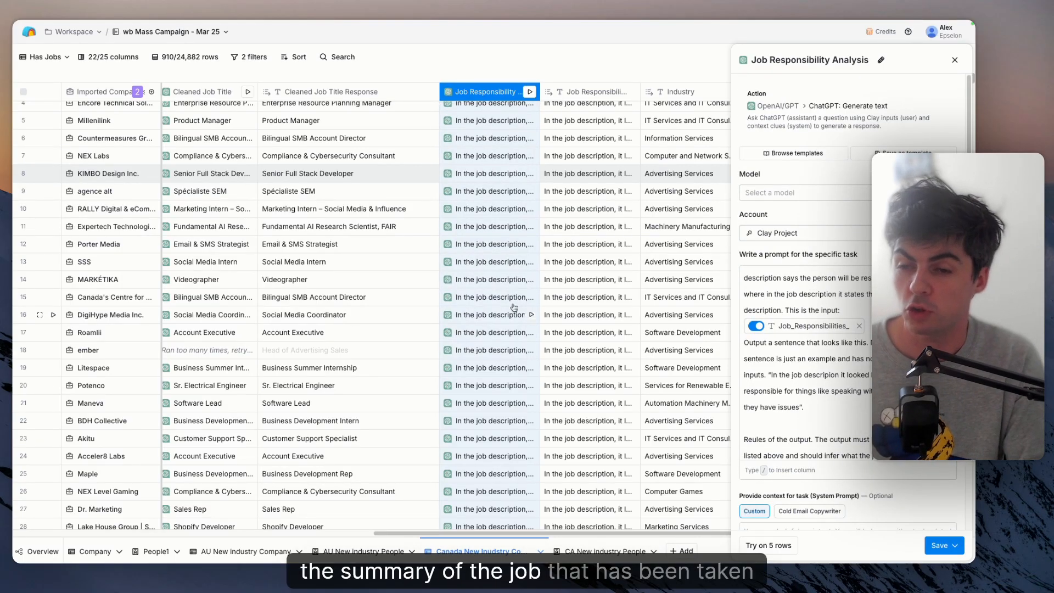
{"action": "scroll", "coordinate": [783, 394], "scroll_direction": "down", "scroll_amount": 3}
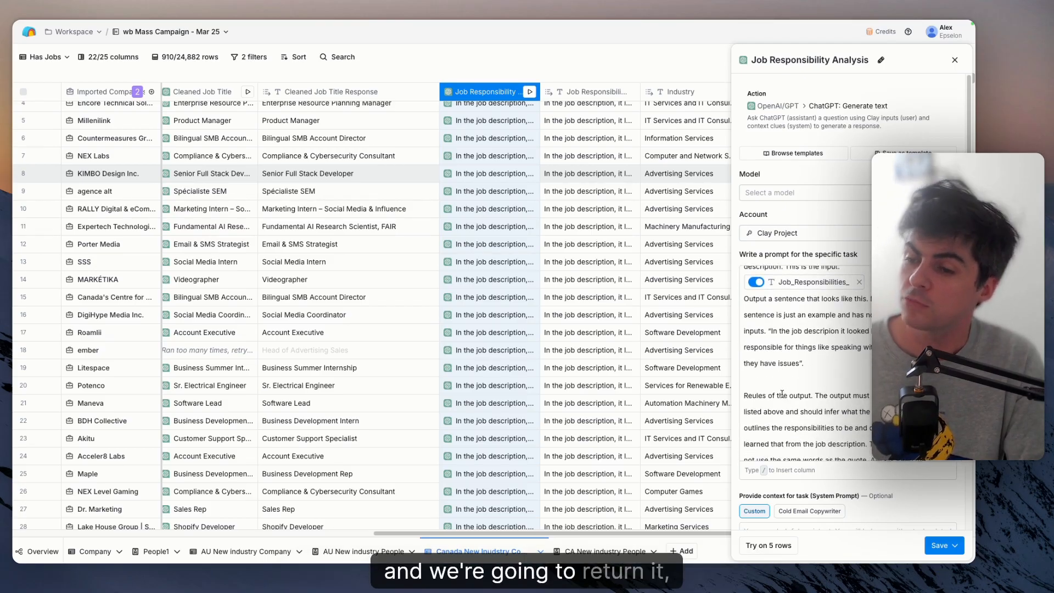
{"action": "scroll", "coordinate": [783, 394], "scroll_direction": "down", "scroll_amount": 1}
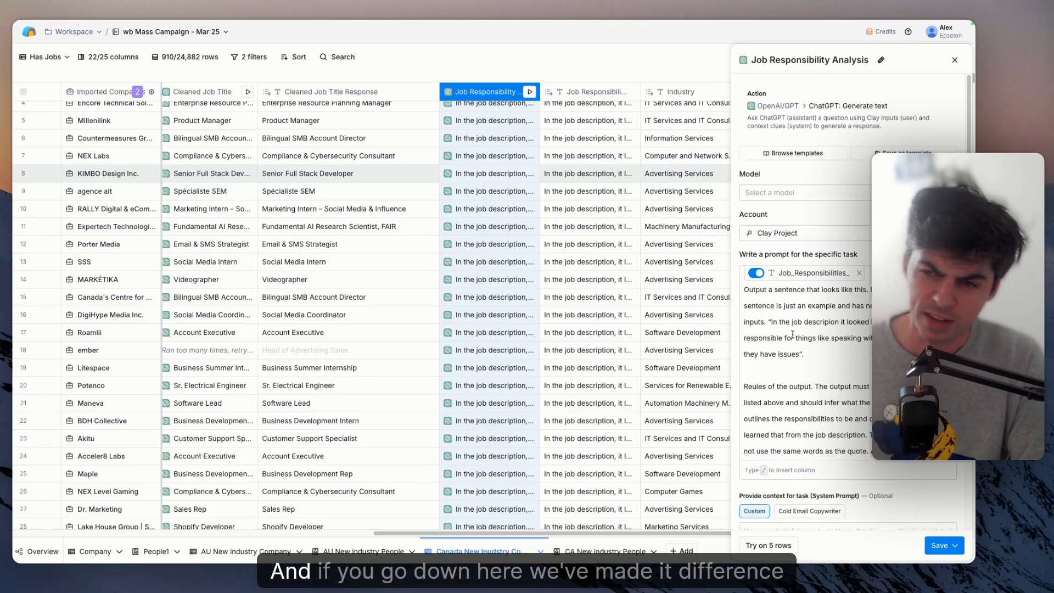
- Read the full job responsibility responses for the Expertech and DigiHype Media Inc. rows
{"action": "left_click", "coordinate": [571, 228]}
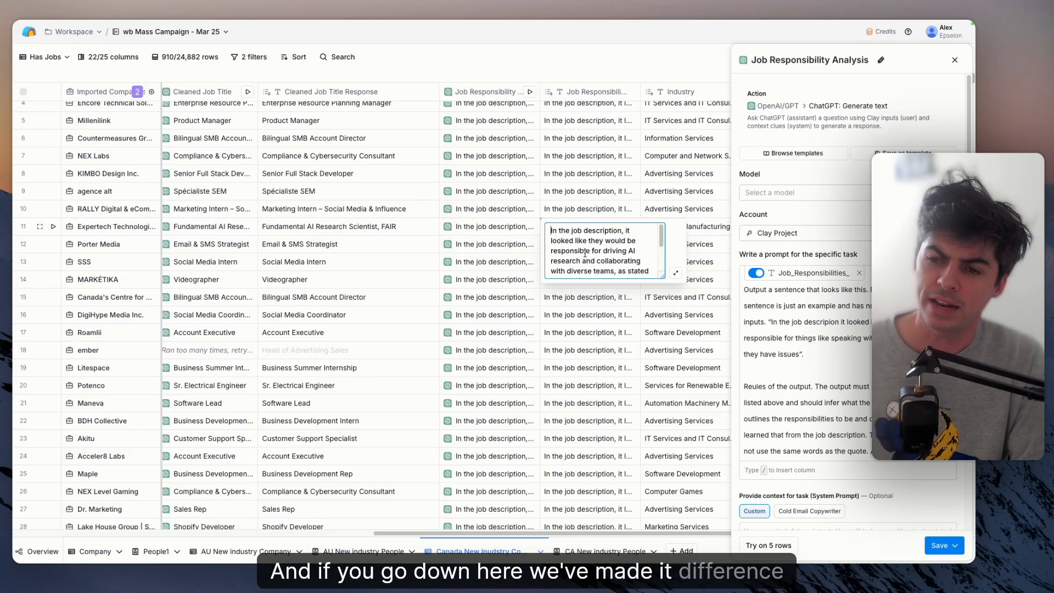
{"action": "scroll", "coordinate": [585, 253], "scroll_direction": "down", "scroll_amount": 1}
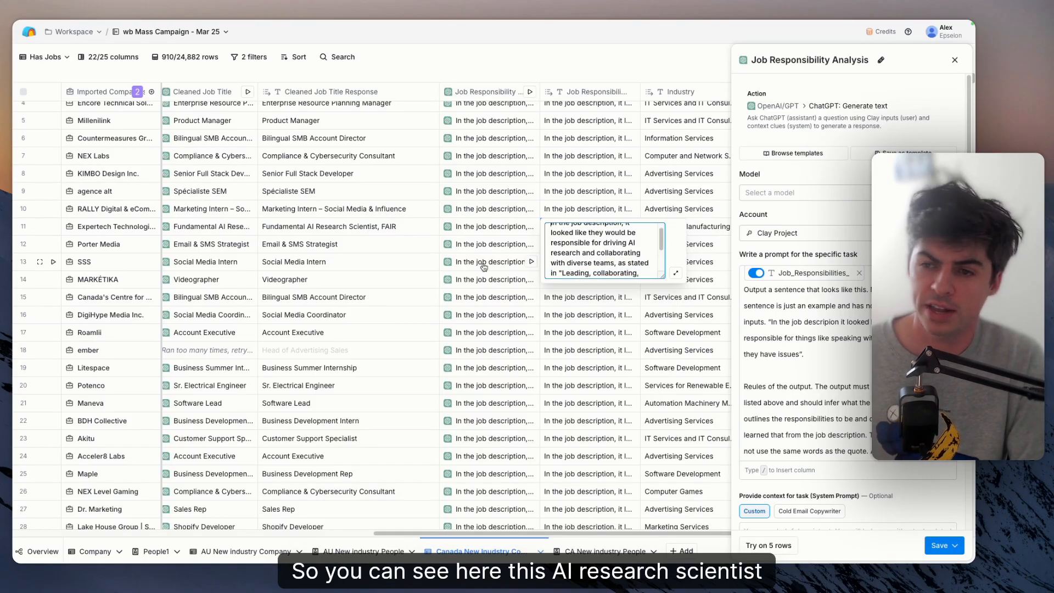
{"action": "scroll", "coordinate": [607, 284], "scroll_direction": "up", "scroll_amount": 1}
{"action": "scroll", "coordinate": [607, 279], "scroll_direction": "up", "scroll_amount": 1}
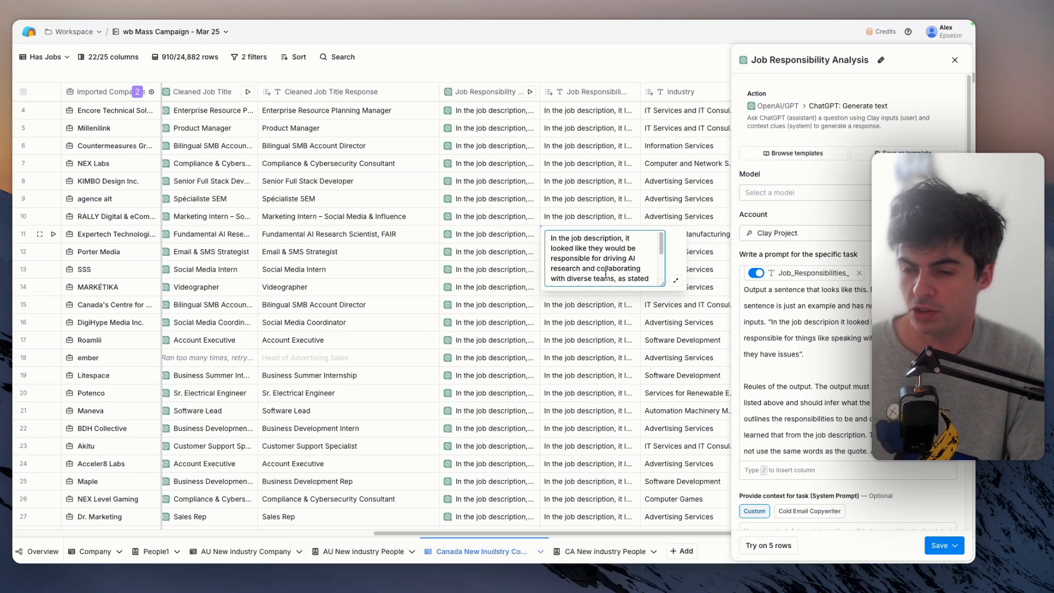
{"action": "scroll", "coordinate": [606, 277], "scroll_direction": "down", "scroll_amount": 1}
{"action": "scroll", "coordinate": [599, 314], "scroll_direction": "down", "scroll_amount": 1}
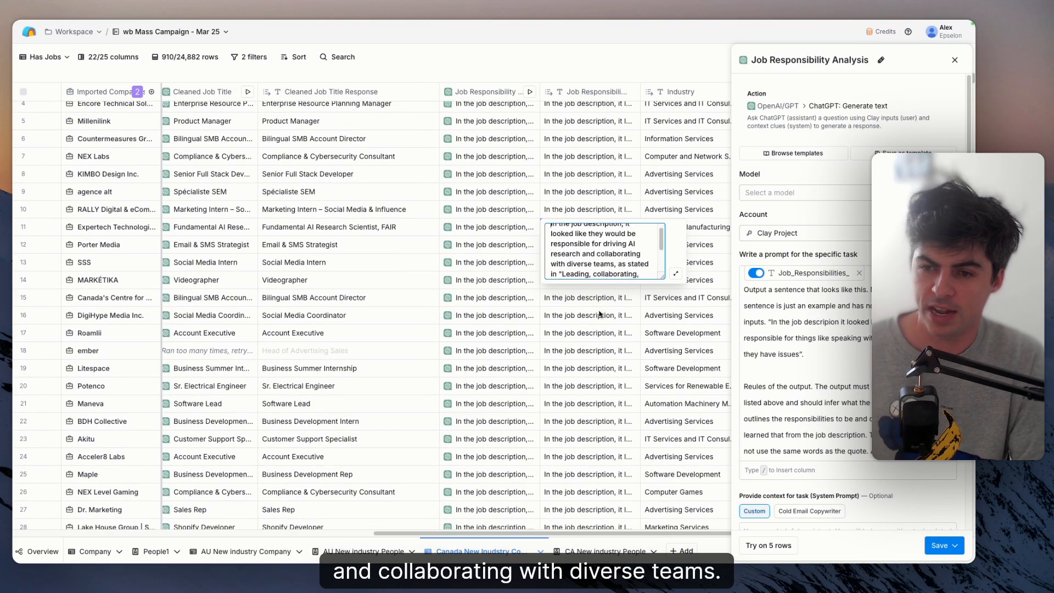
{"action": "left_click", "coordinate": [599, 312]}
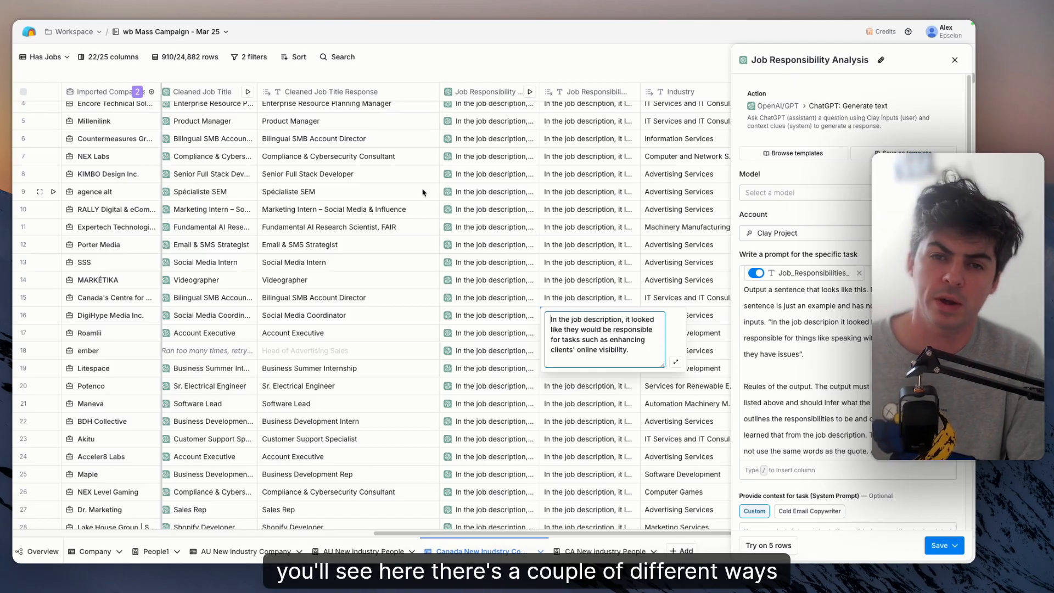
- Reopen the Cleaned Job Title column's configuration, view the available AI models, and close it without changing the model
{"action": "left_click", "coordinate": [226, 85]}
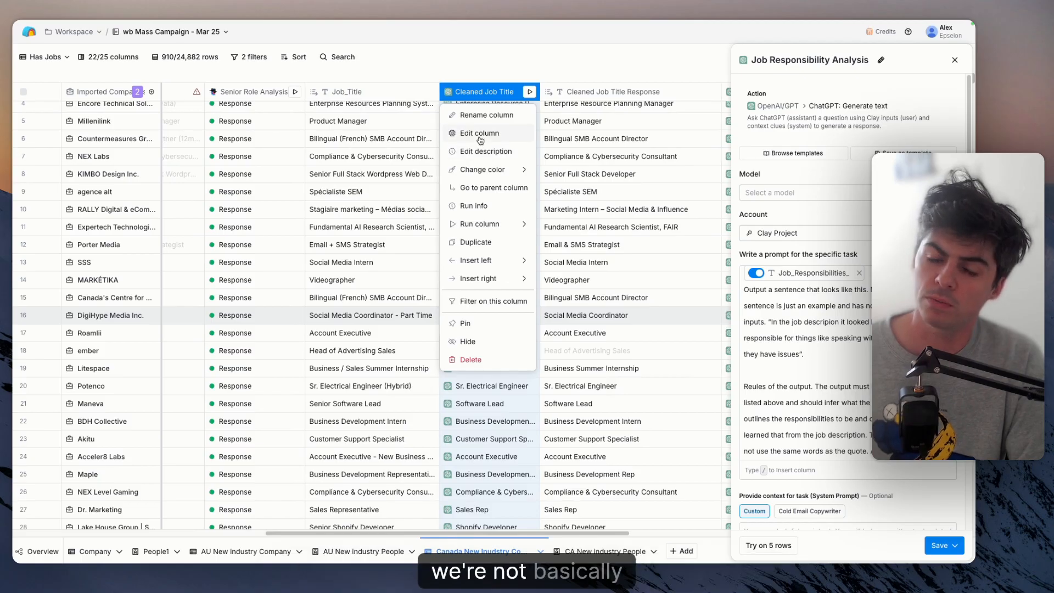
{"action": "left_click", "coordinate": [480, 134]}
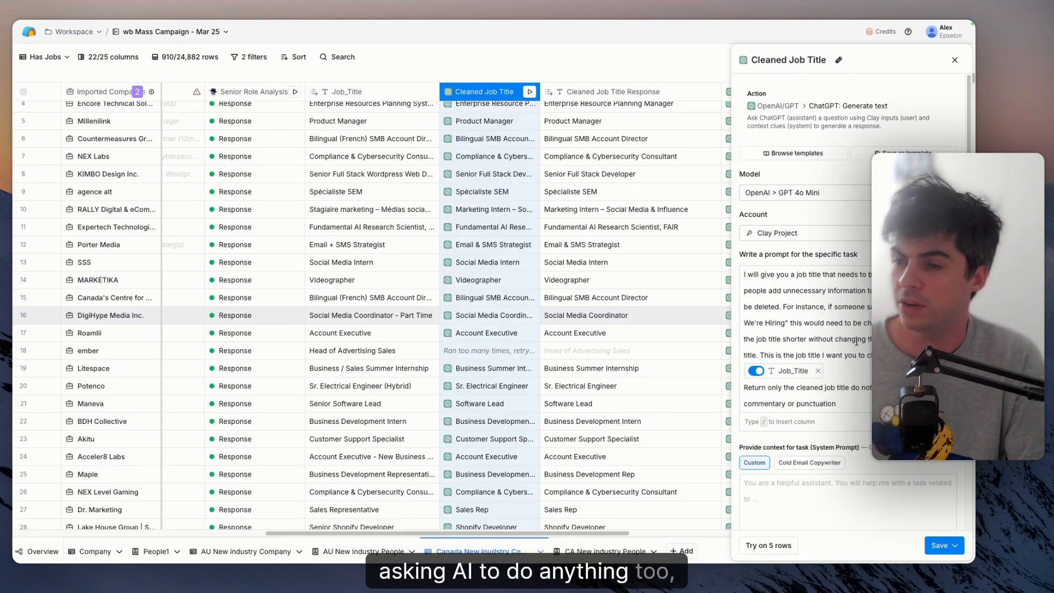
{"action": "left_click", "coordinate": [816, 193]}
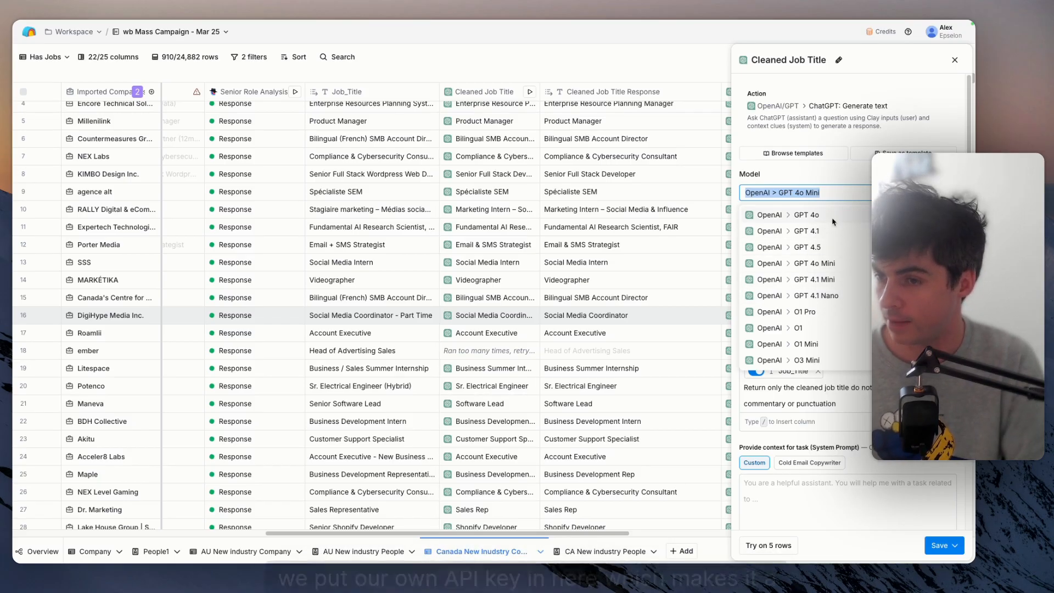
{"action": "key", "text": "Escape"}
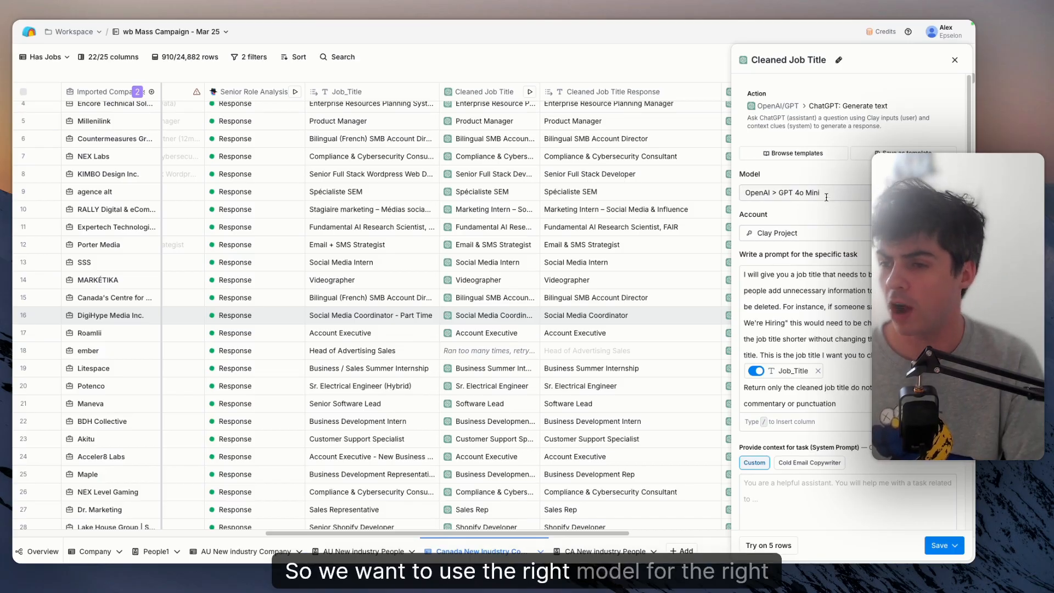
{"action": "left_click", "coordinate": [955, 61]}
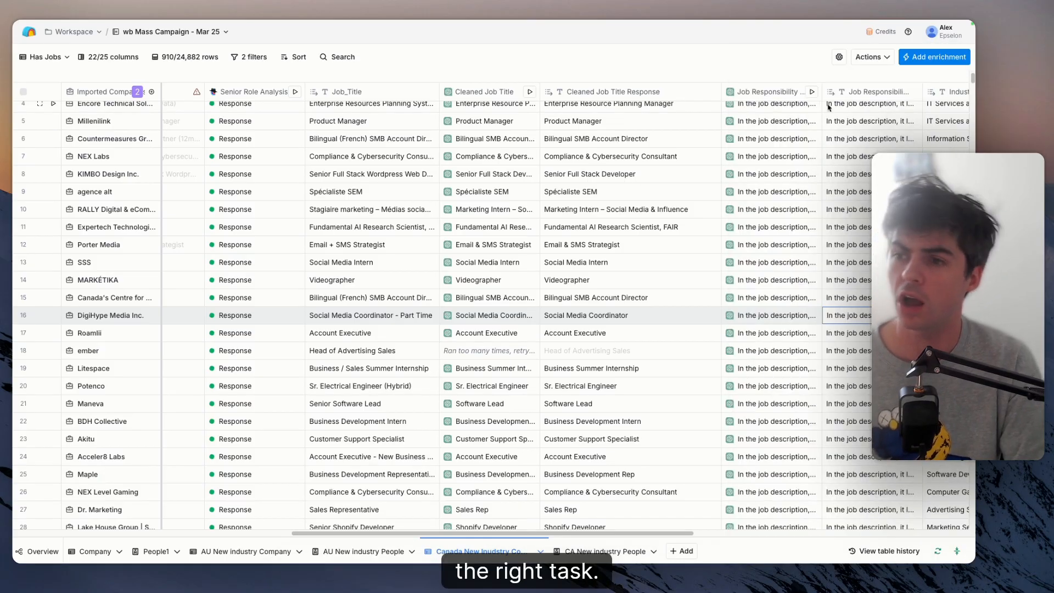
- Open the Job Responsibility Analysis column's configuration, view its model choices without selecting one, and review its remaining settings down to the run condition
{"action": "left_click", "coordinate": [773, 93]}
{"action": "left_click", "coordinate": [492, 132]}
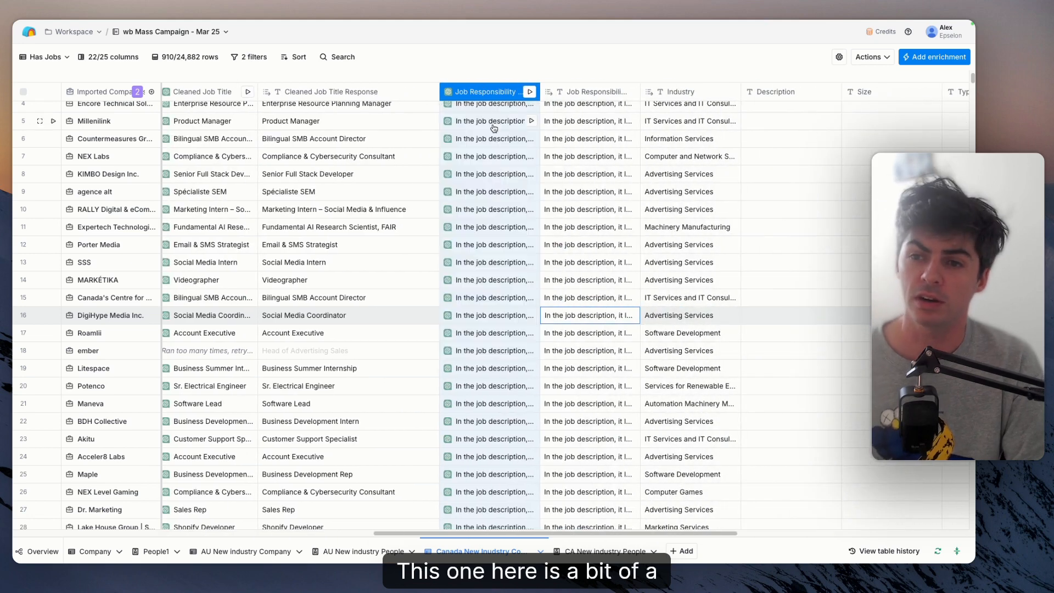
{"action": "left_click", "coordinate": [856, 193]}
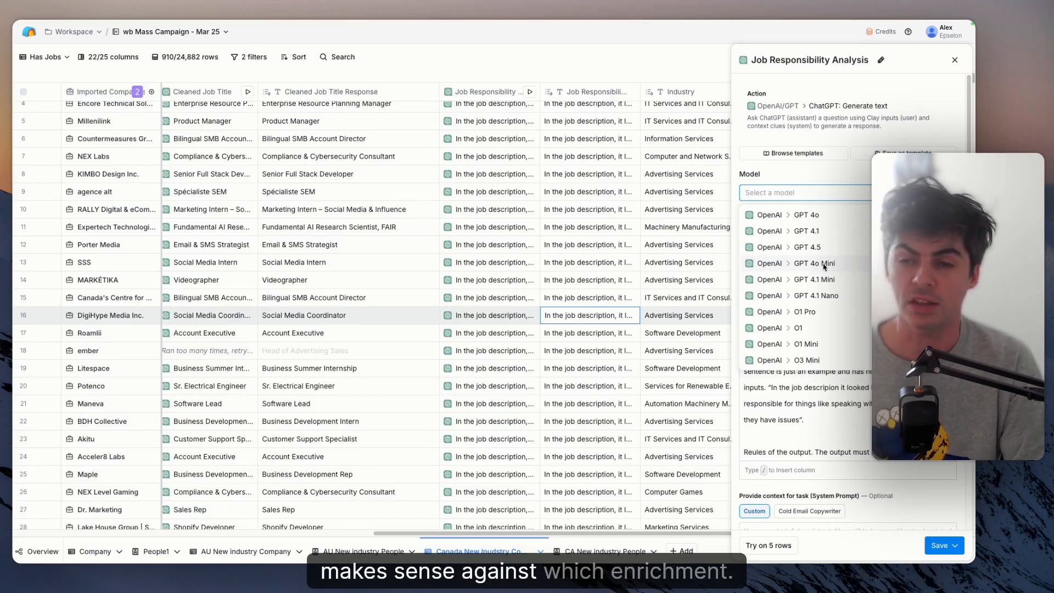
{"action": "left_click", "coordinate": [866, 427]}
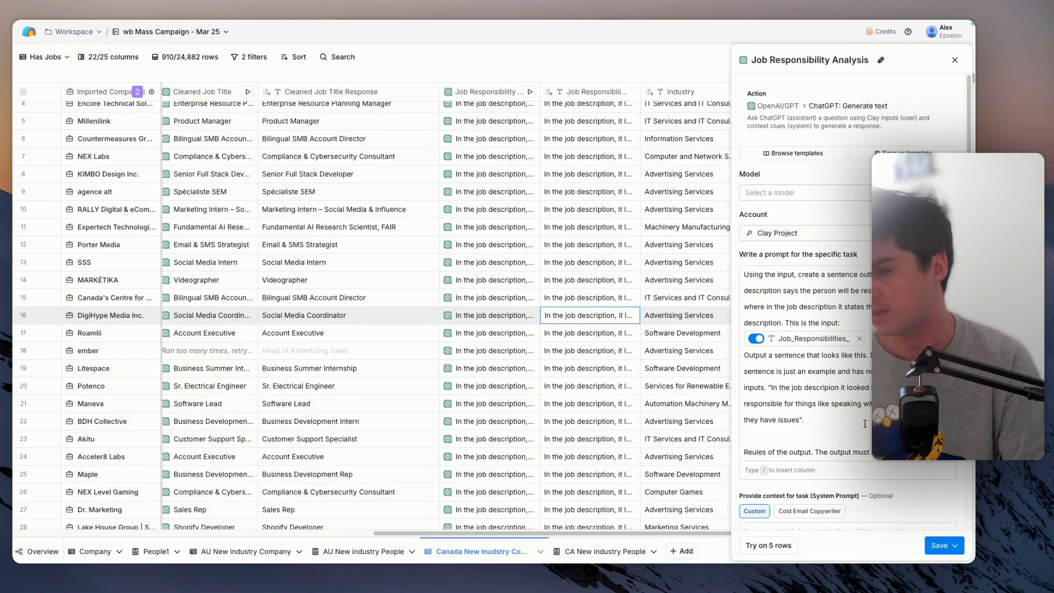
{"action": "scroll", "coordinate": [845, 196], "scroll_direction": "down", "scroll_amount": 1}
{"action": "scroll", "coordinate": [845, 196], "scroll_direction": "down", "scroll_amount": 6}
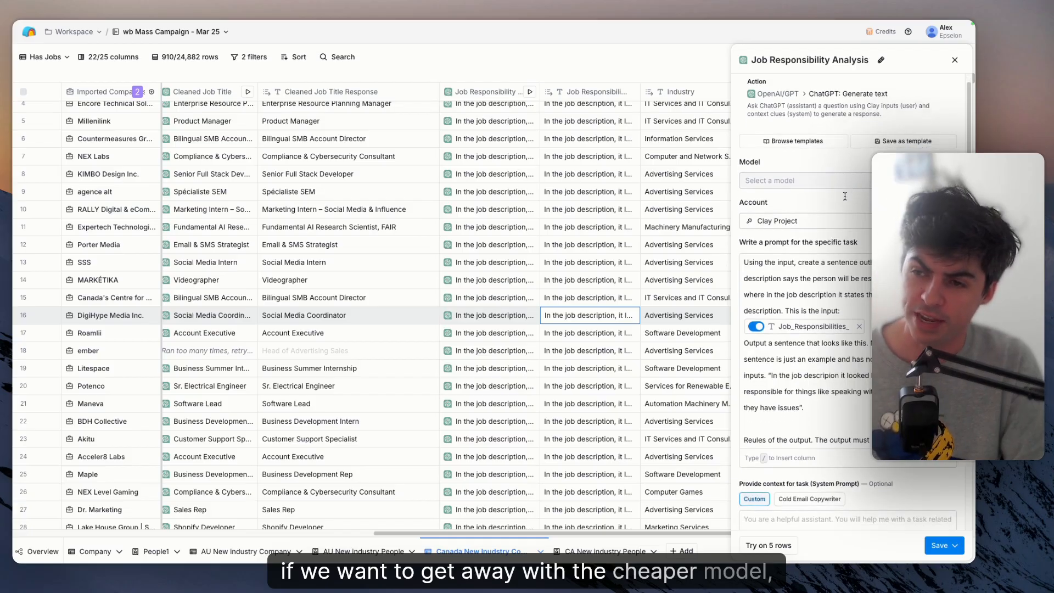
- Open the Cleaned Job Title column's configuration, review the example inputs and expected responses used to train the AI, and close it
{"action": "left_click", "coordinate": [188, 88]}
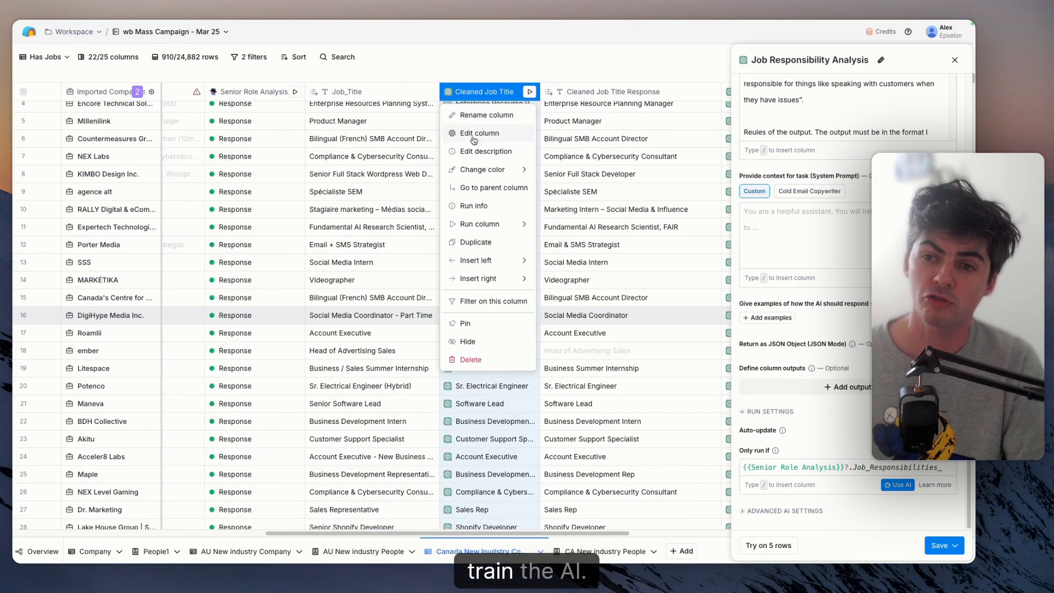
{"action": "left_click", "coordinate": [473, 140]}
{"action": "scroll", "coordinate": [819, 272], "scroll_direction": "down", "scroll_amount": 10}
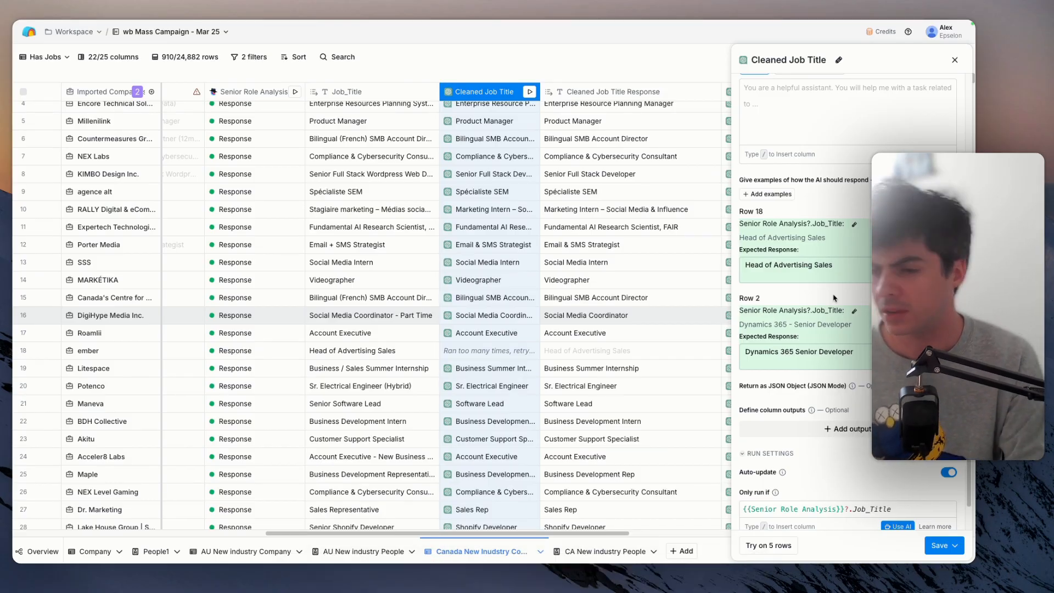
{"action": "scroll", "coordinate": [835, 301], "scroll_direction": "up", "scroll_amount": 3}
{"action": "scroll", "coordinate": [850, 312], "scroll_direction": "up", "scroll_amount": 2}
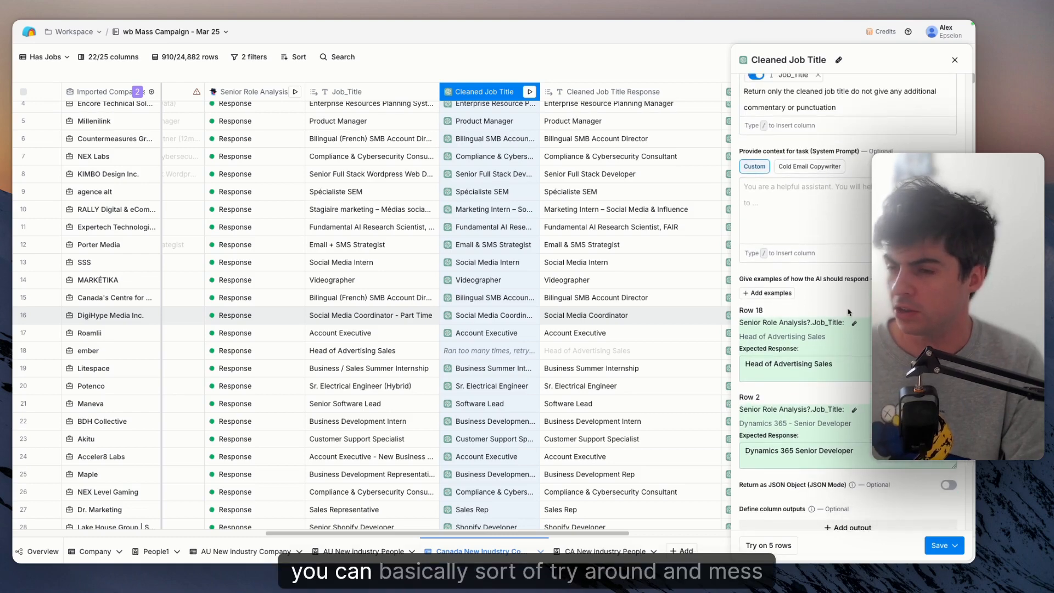
{"action": "scroll", "coordinate": [850, 312], "scroll_direction": "up", "scroll_amount": 5}
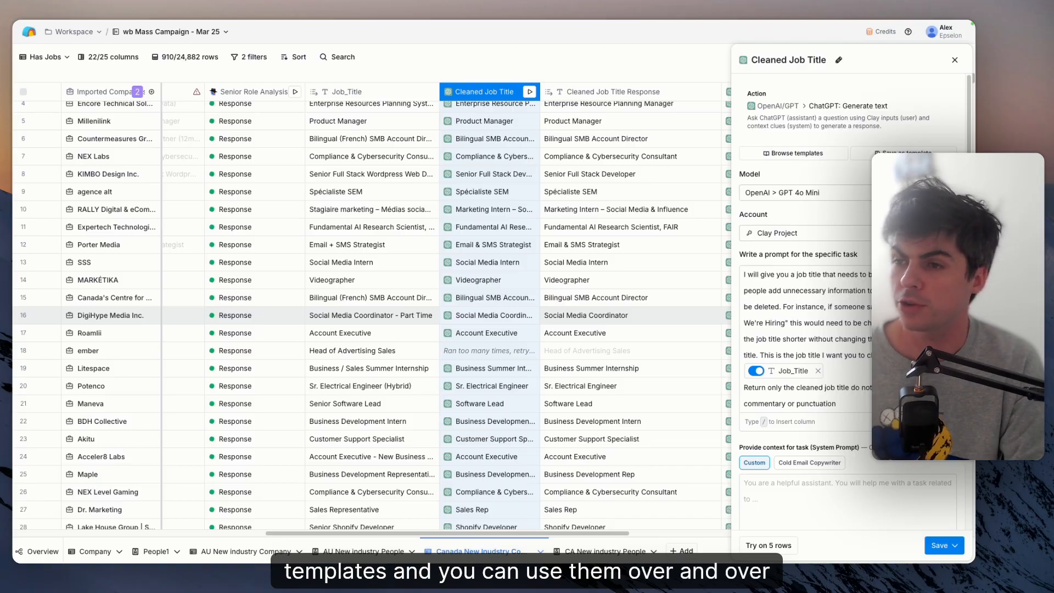
{"action": "left_click", "coordinate": [955, 60]}
- Open the configuration of the People Search column at the end of the company table, review its setup inputs, and close it
{"action": "scroll", "coordinate": [818, 242], "scroll_direction": "right", "scroll_amount": 10}
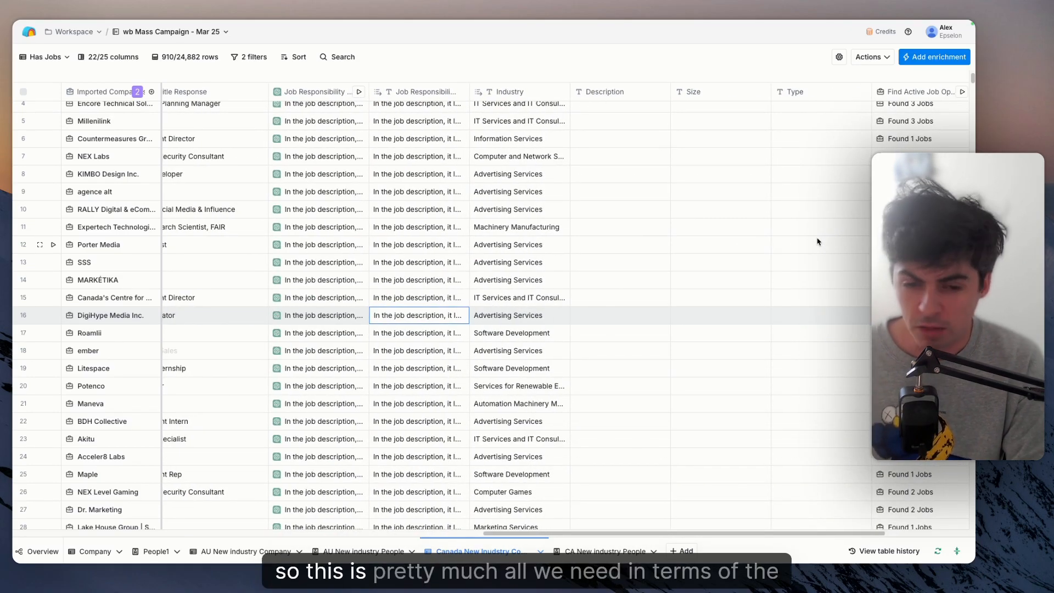
{"action": "scroll", "coordinate": [817, 242], "scroll_direction": "left", "scroll_amount": 1}
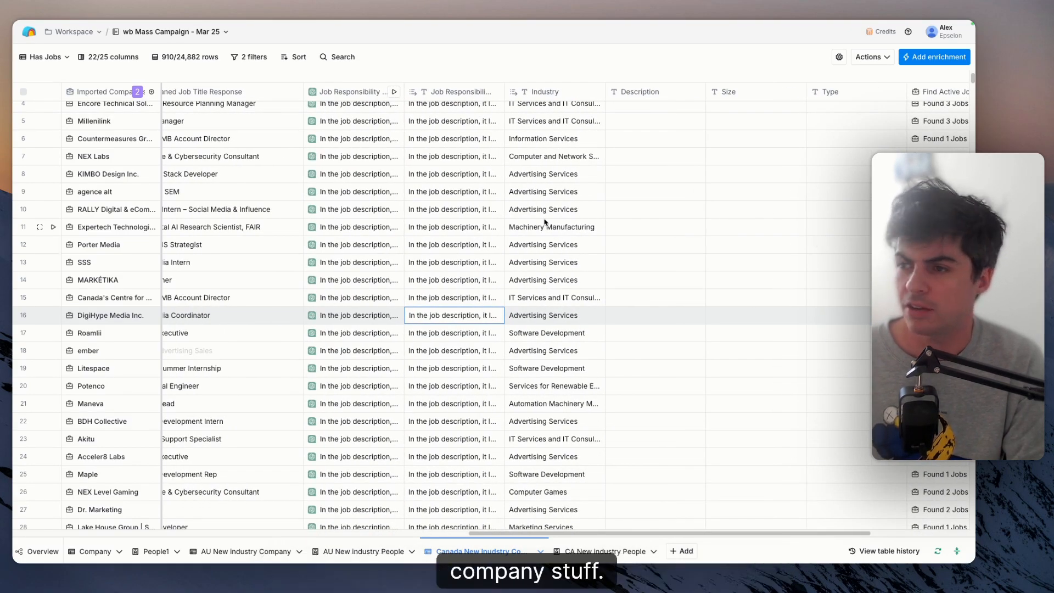
{"action": "scroll", "coordinate": [545, 223], "scroll_direction": "right", "scroll_amount": 1}
{"action": "scroll", "coordinate": [545, 223], "scroll_direction": "right", "scroll_amount": 5}
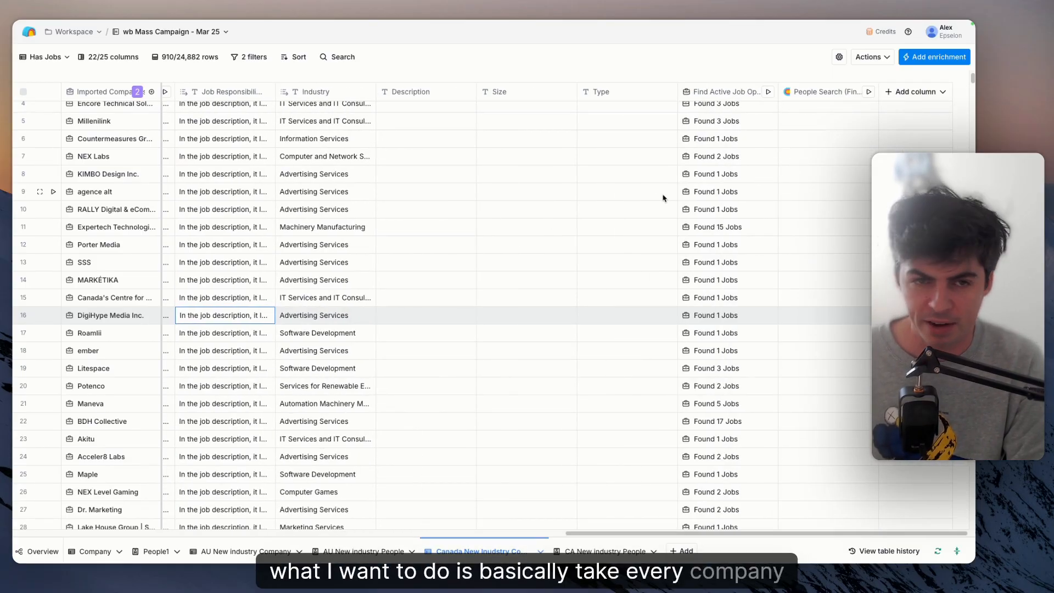
{"action": "left_click", "coordinate": [821, 92]}
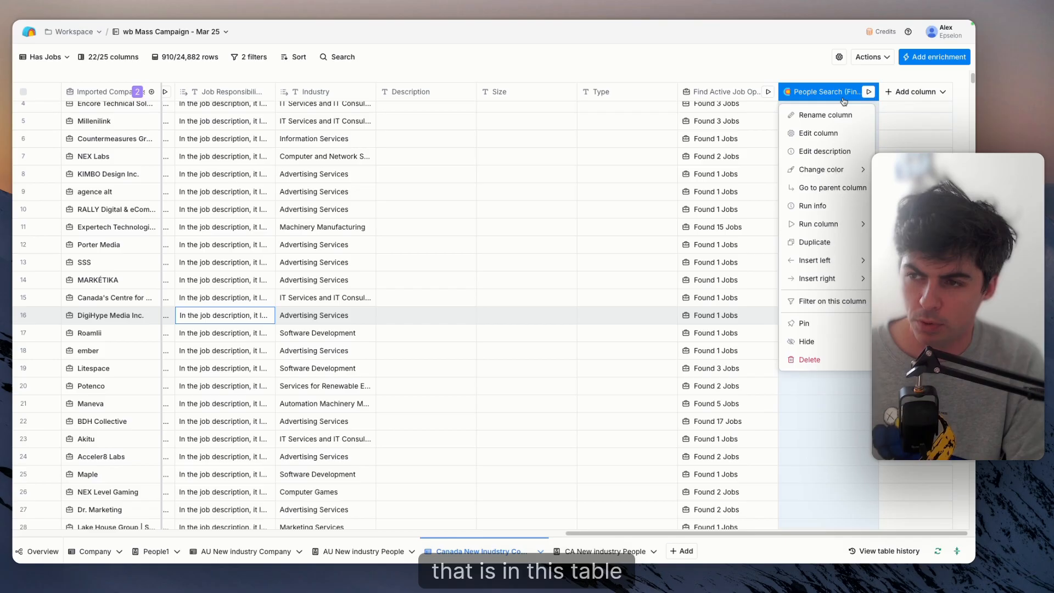
{"action": "left_click", "coordinate": [808, 133]}
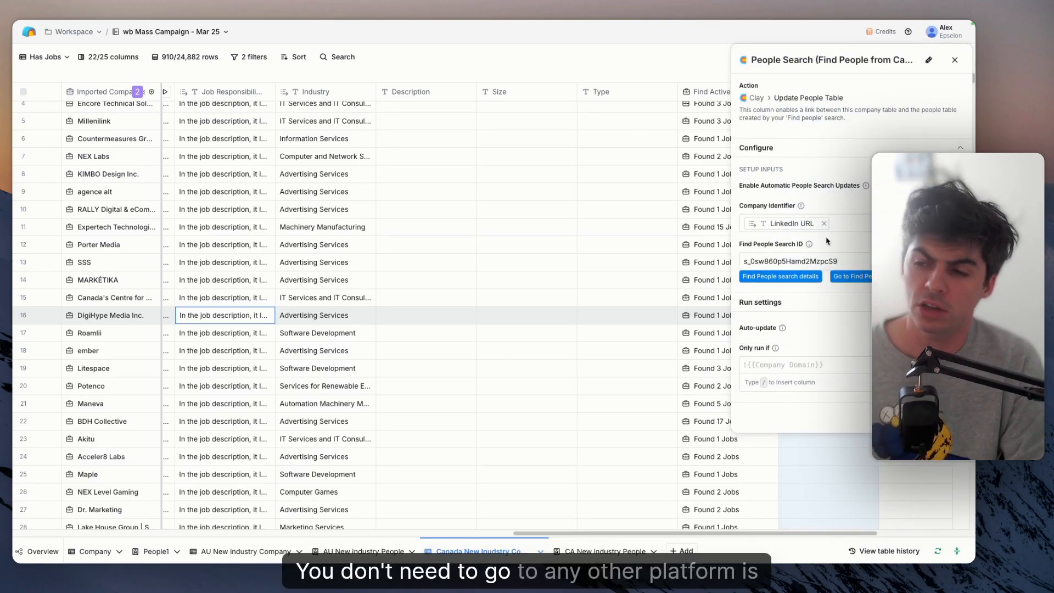
{"action": "left_click", "coordinate": [957, 64]}
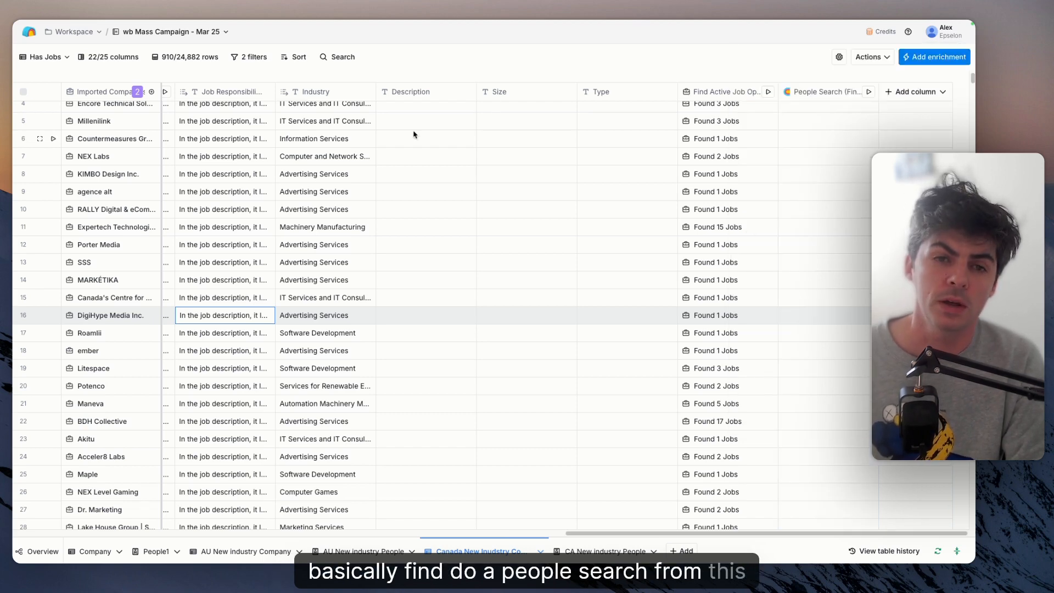
- Switch to the CA New industry People table, review the Find People source behind the Imported Profiles column, and close its details
{"action": "left_click", "coordinate": [584, 551]}
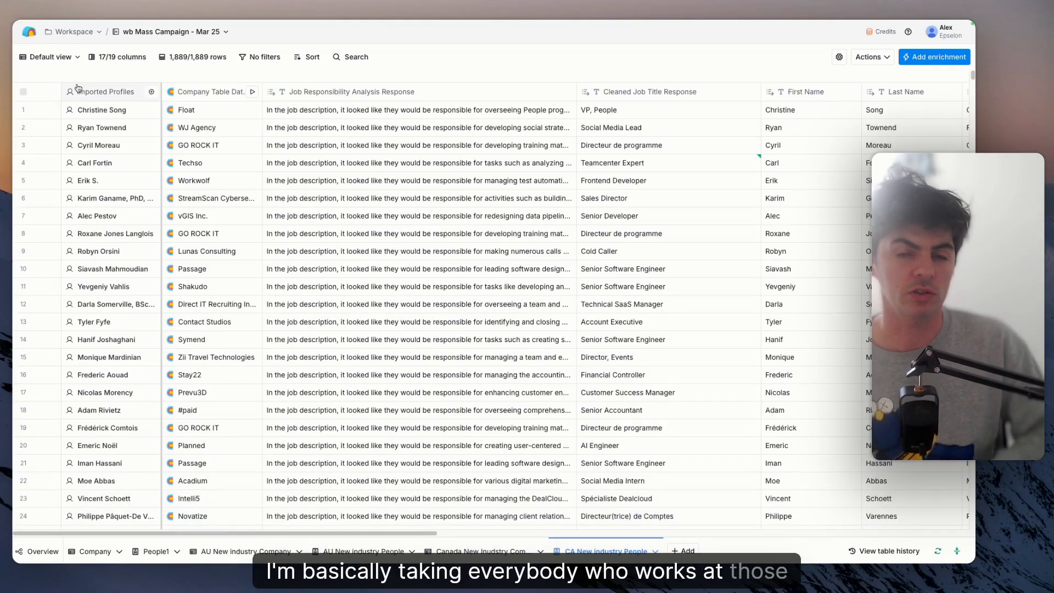
{"action": "left_click", "coordinate": [78, 89]}
{"action": "mouse_move", "coordinate": [112, 159]}
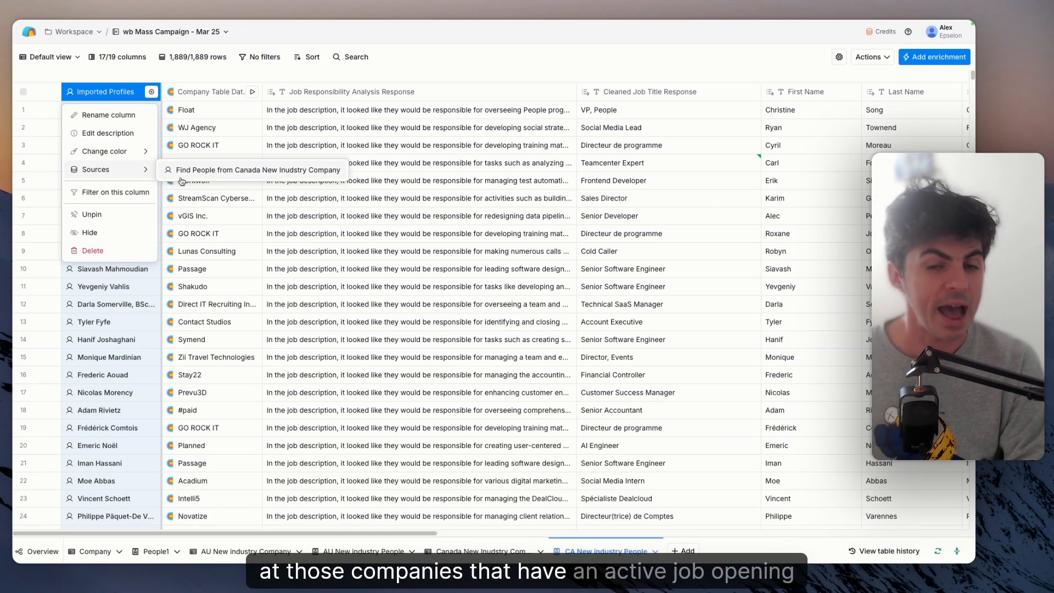
{"action": "left_click", "coordinate": [220, 169]}
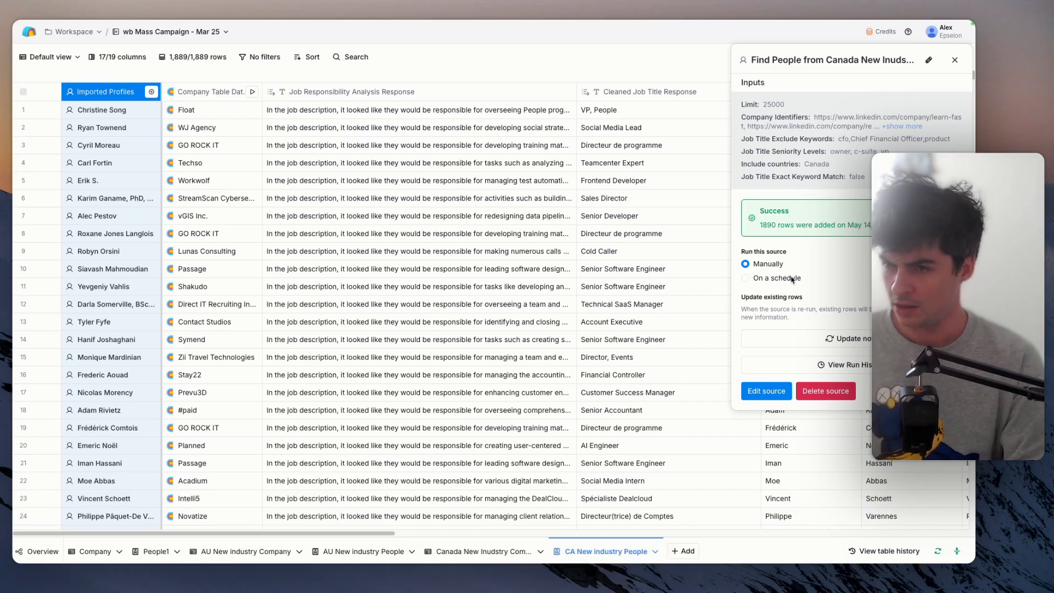
{"action": "left_click", "coordinate": [955, 60]}
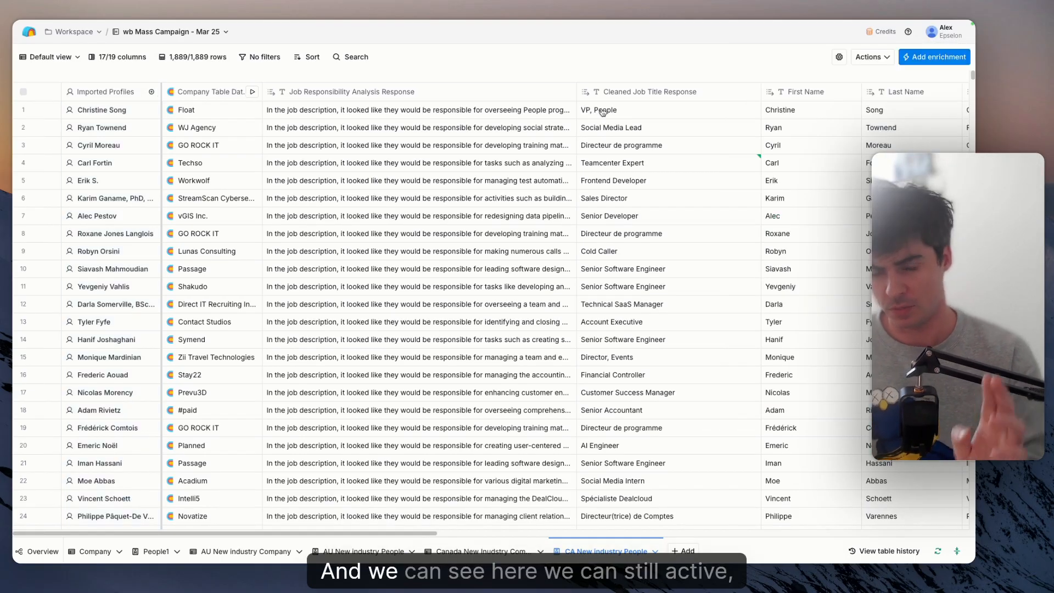
- View the Company Table Data details for Float in the first row, review the columns across to the work email results, and close the details
{"action": "left_click", "coordinate": [202, 112]}
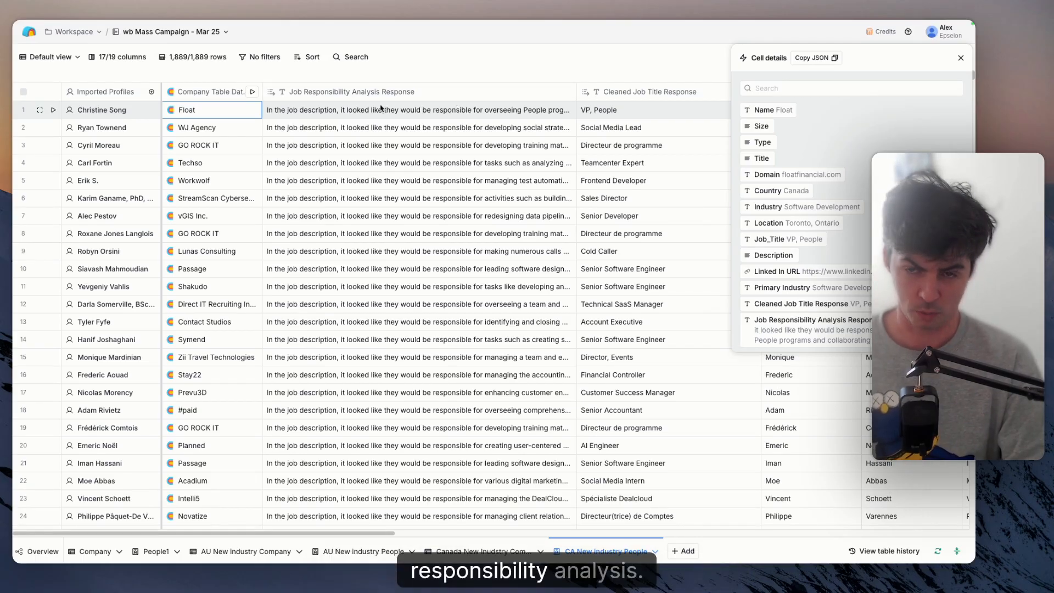
{"action": "scroll", "coordinate": [384, 115], "scroll_direction": "right", "scroll_amount": 5}
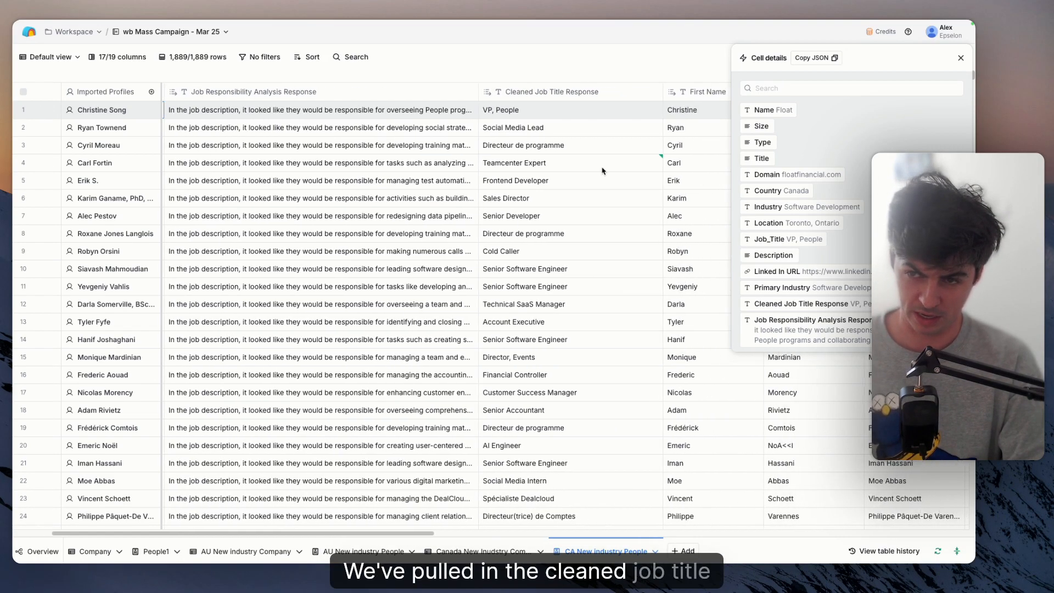
{"action": "scroll", "coordinate": [602, 171], "scroll_direction": "right", "scroll_amount": 10}
{"action": "scroll", "coordinate": [603, 171], "scroll_direction": "right", "scroll_amount": 10}
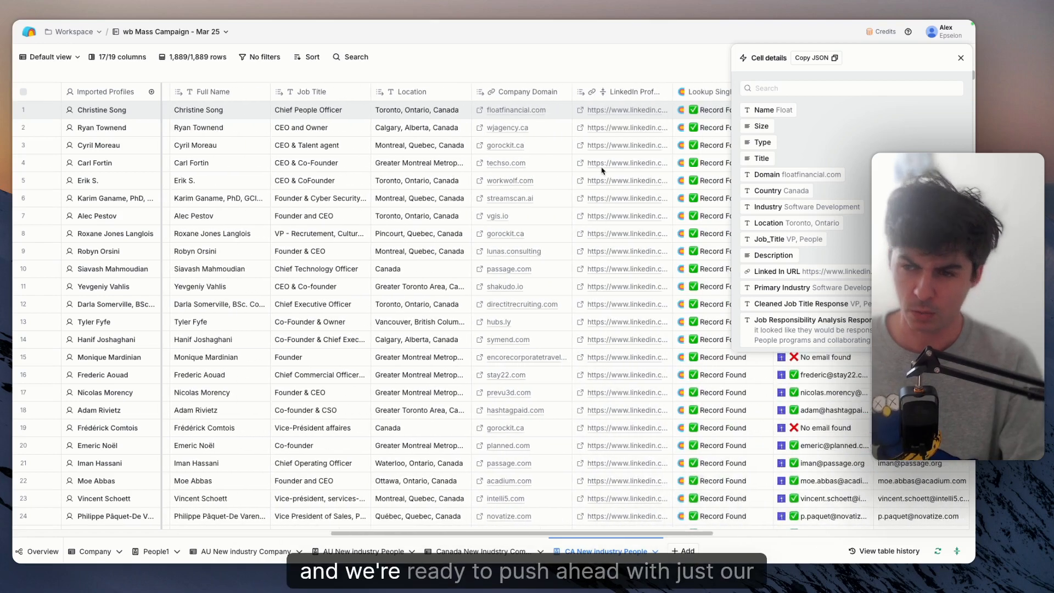
{"action": "scroll", "coordinate": [602, 171], "scroll_direction": "right", "scroll_amount": 1}
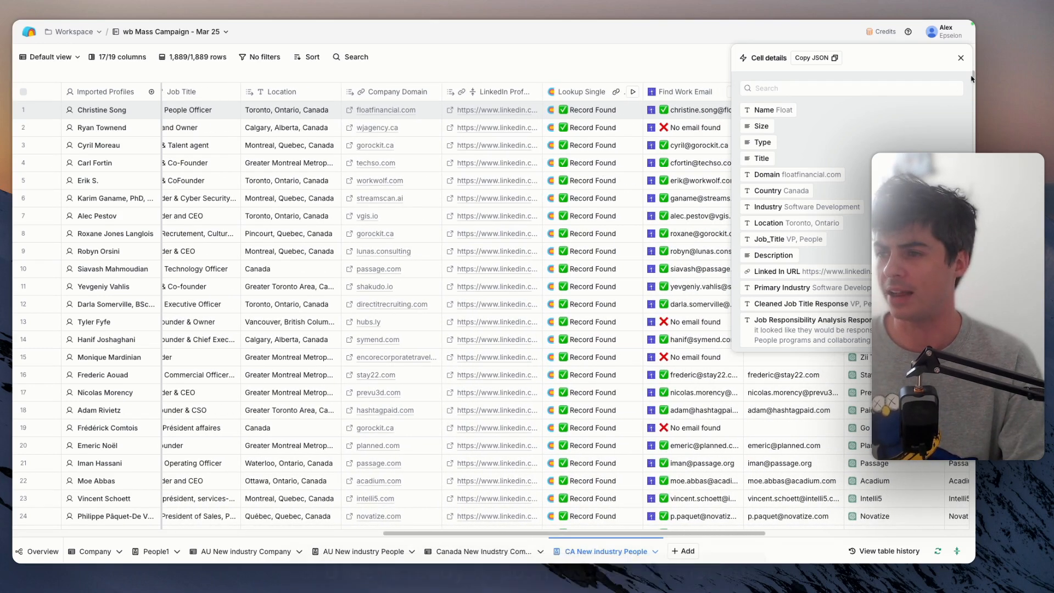
{"action": "left_click", "coordinate": [961, 59]}
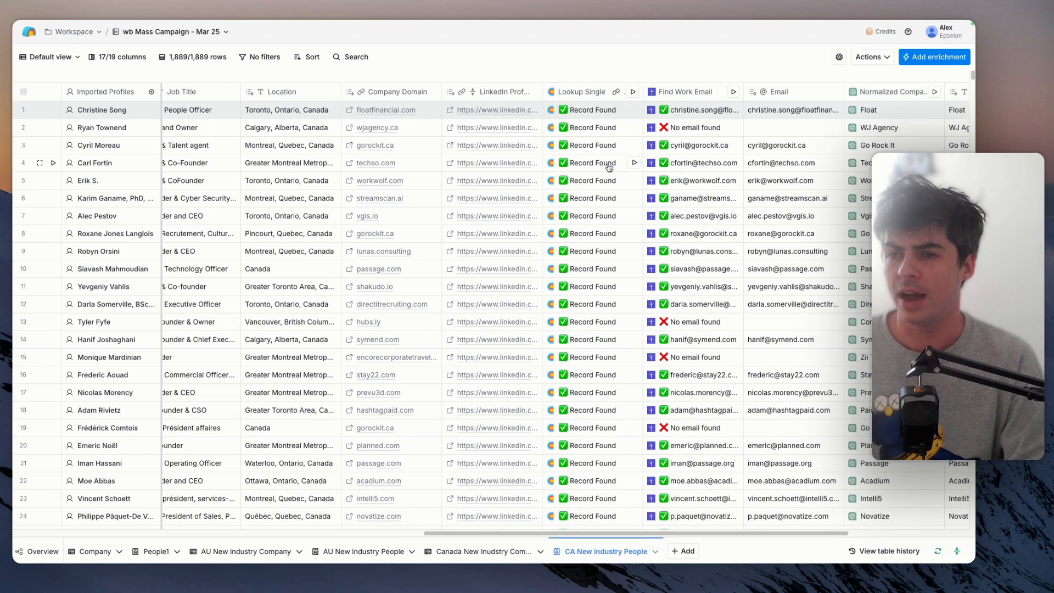
- Review the Find Work Email column's results, inspect the cell details of the third row's email lookup, and close them
{"action": "scroll", "coordinate": [609, 168], "scroll_direction": "right", "scroll_amount": 3}
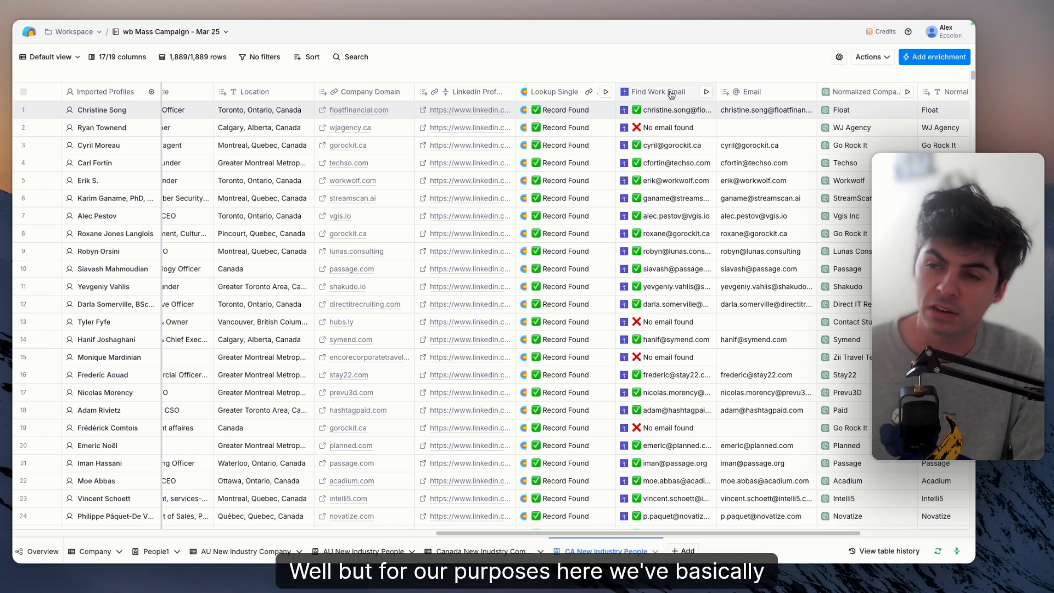
{"action": "scroll", "coordinate": [670, 231], "scroll_direction": "down", "scroll_amount": 1}
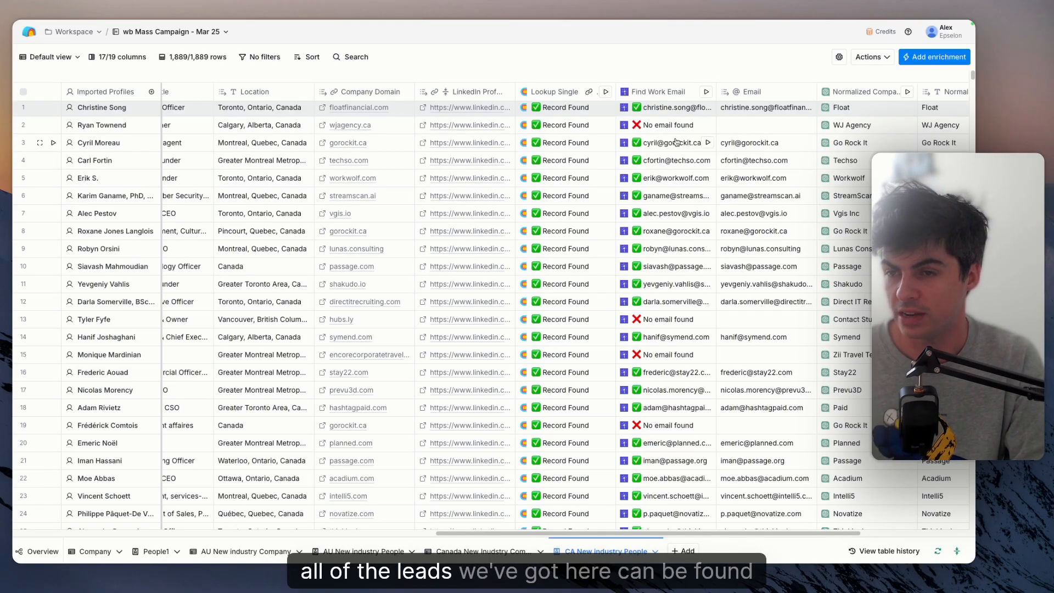
{"action": "scroll", "coordinate": [675, 137], "scroll_direction": "up", "scroll_amount": 1}
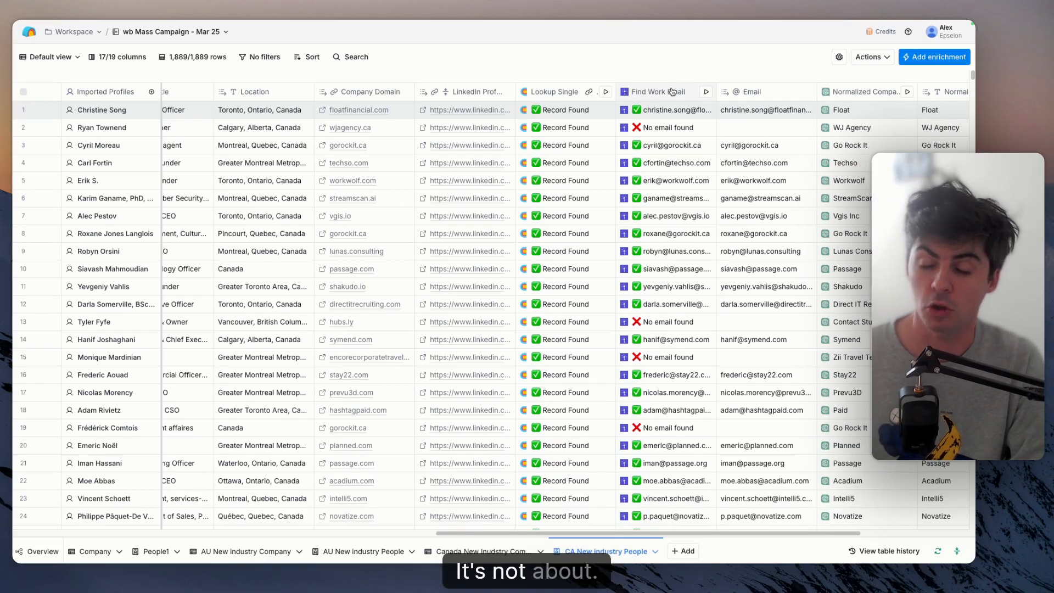
{"action": "left_click", "coordinate": [673, 145]}
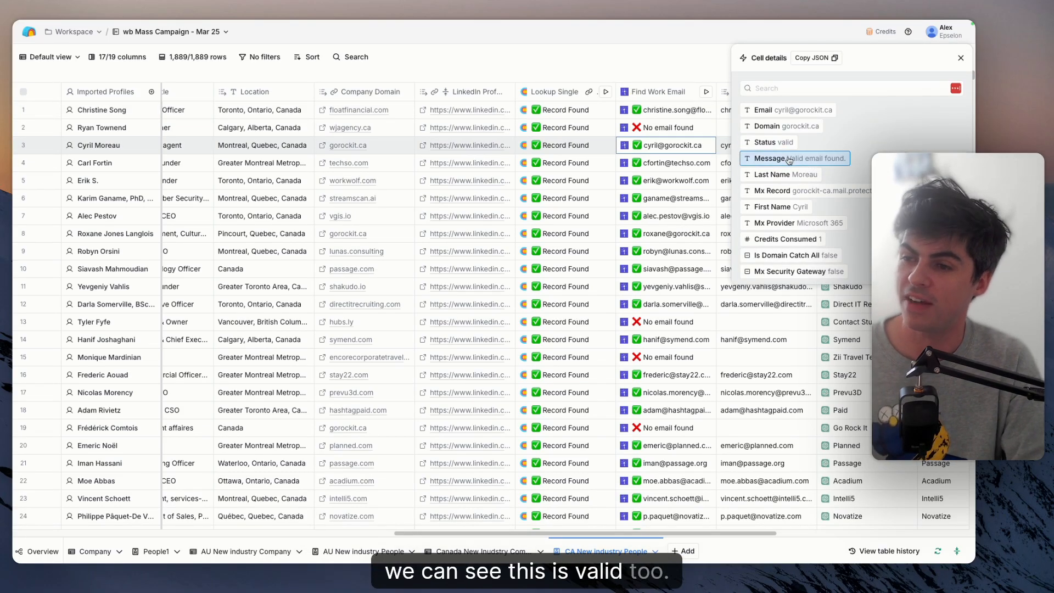
{"action": "left_click", "coordinate": [961, 58]}
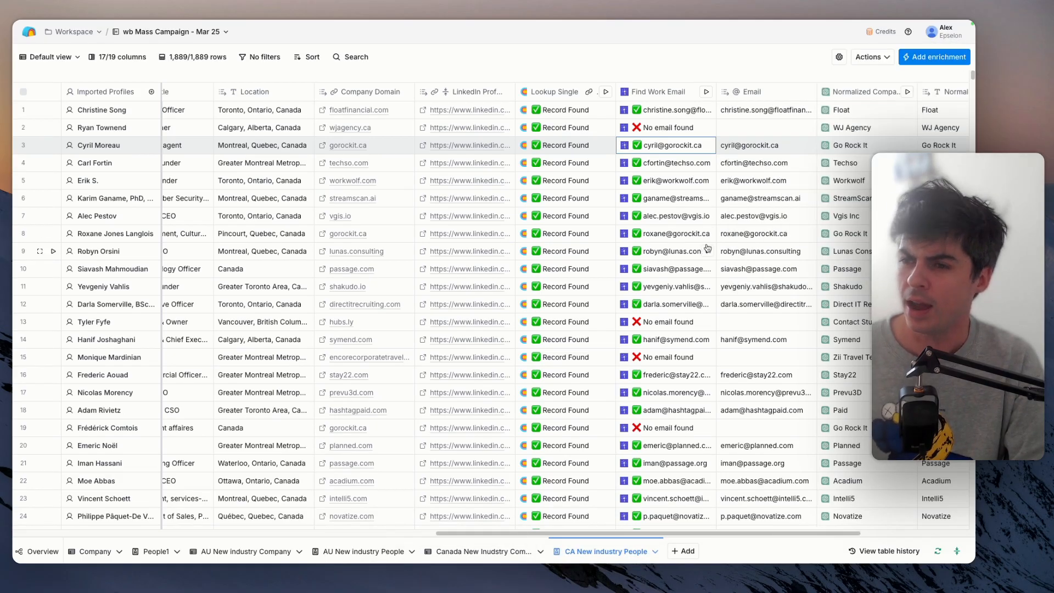
- Examine the normalized company names and the campaign lead column at the table's end, and return to the job responsibility and cleaned title columns
{"action": "scroll", "coordinate": [708, 247], "scroll_direction": "right", "scroll_amount": 3}
{"action": "scroll", "coordinate": [708, 247], "scroll_direction": "up", "scroll_amount": 1}
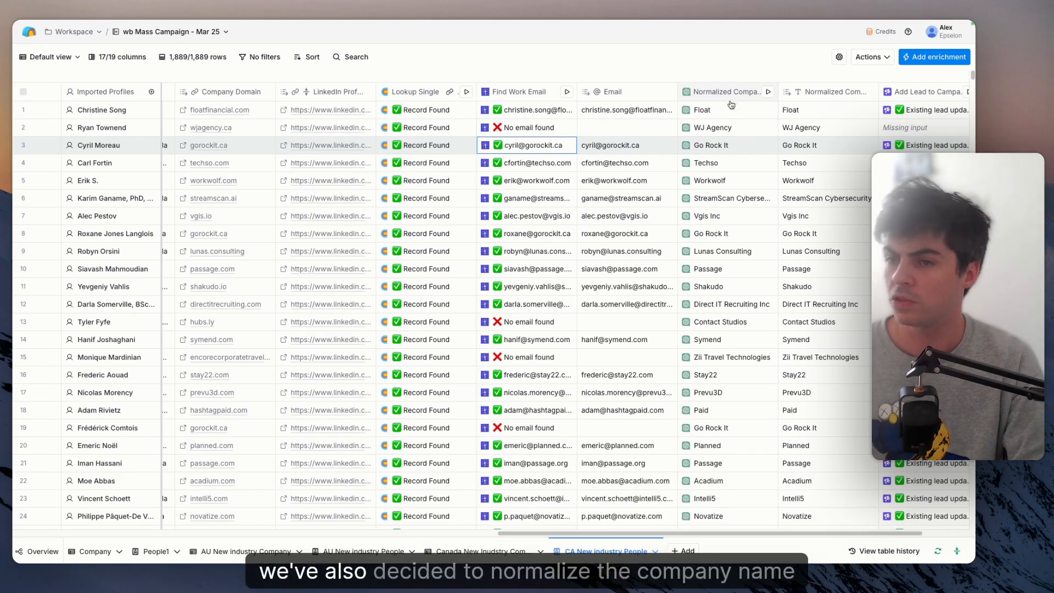
{"action": "scroll", "coordinate": [724, 134], "scroll_direction": "right", "scroll_amount": 3}
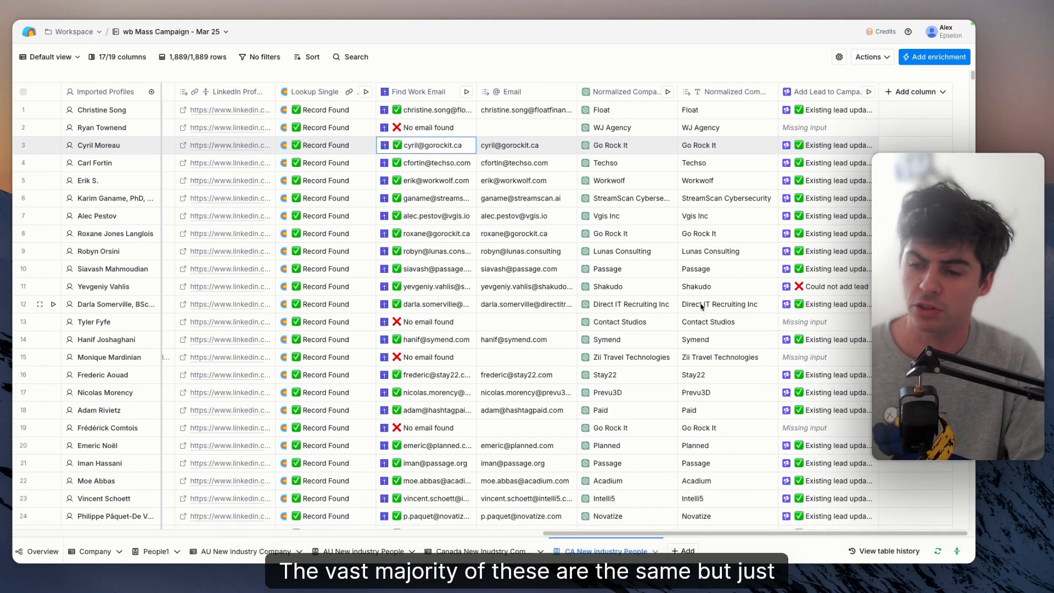
{"action": "scroll", "coordinate": [633, 440], "scroll_direction": "down", "scroll_amount": 3}
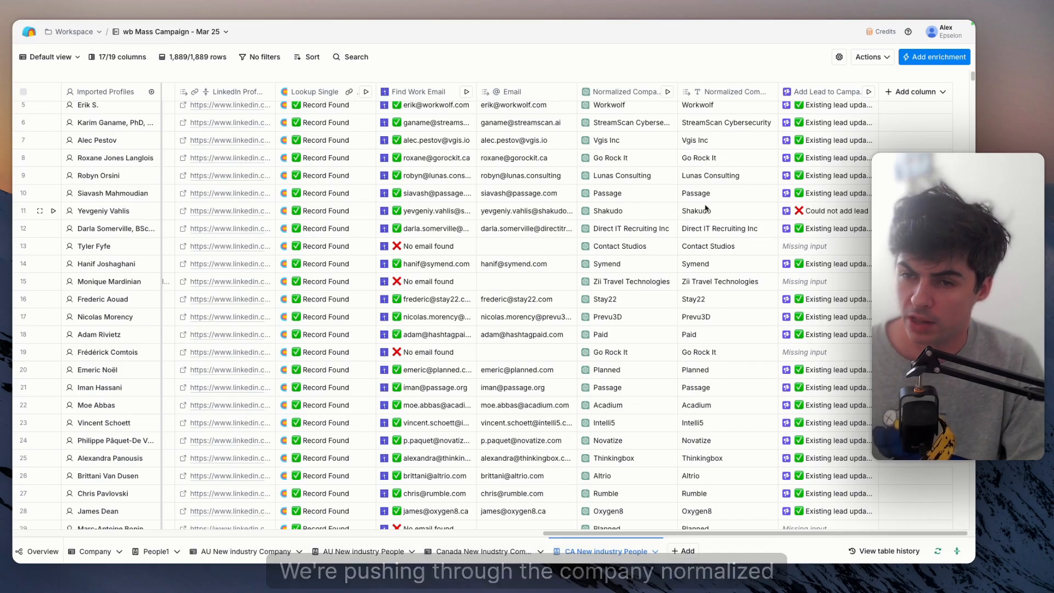
{"action": "scroll", "coordinate": [706, 207], "scroll_direction": "left", "scroll_amount": 5}
{"action": "scroll", "coordinate": [706, 207], "scroll_direction": "left", "scroll_amount": 10}
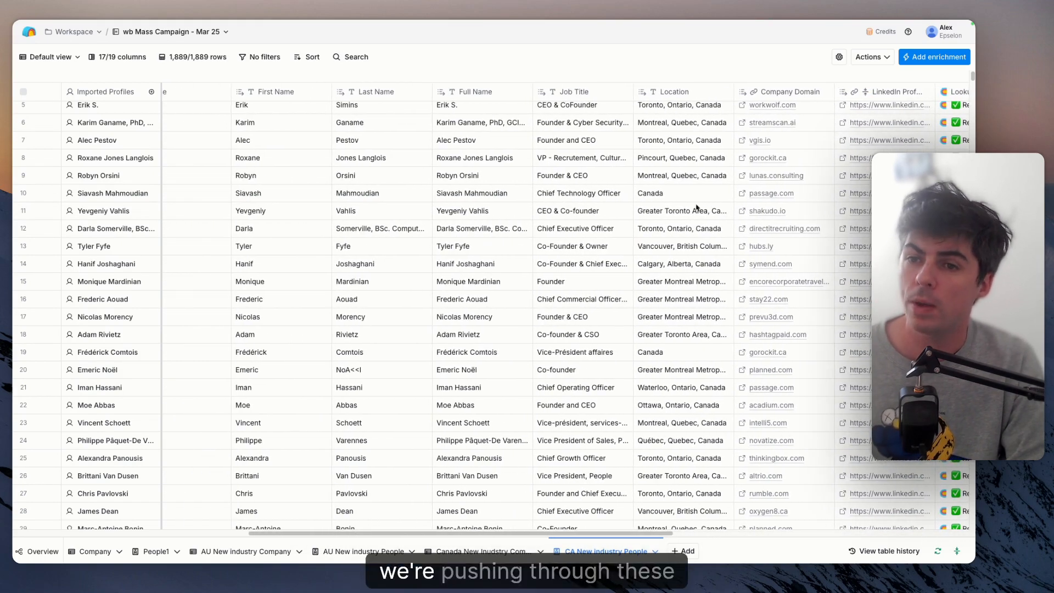
{"action": "scroll", "coordinate": [445, 212], "scroll_direction": "left", "scroll_amount": 4}
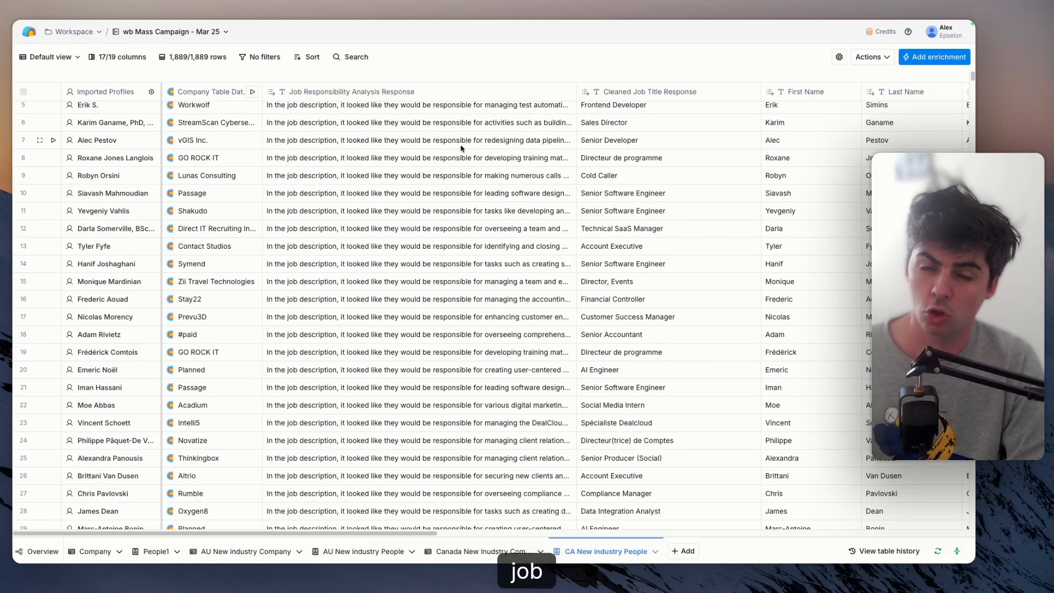